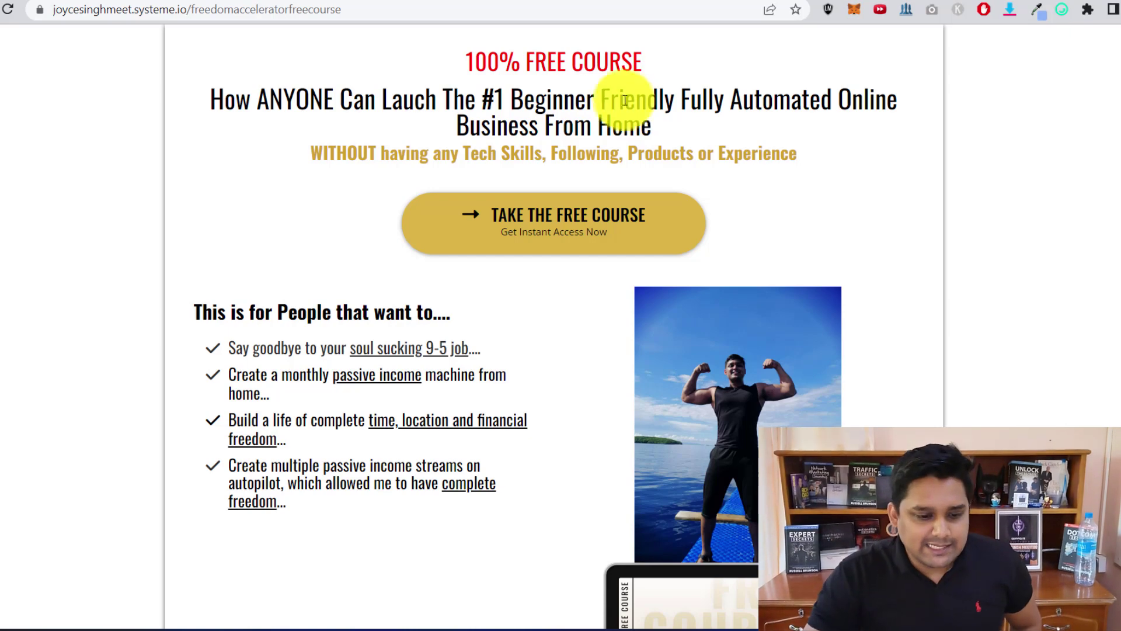
Close the open funnel pages and open the ActiveCampaign settings in the account's profile settings.
key(ctrl+w)
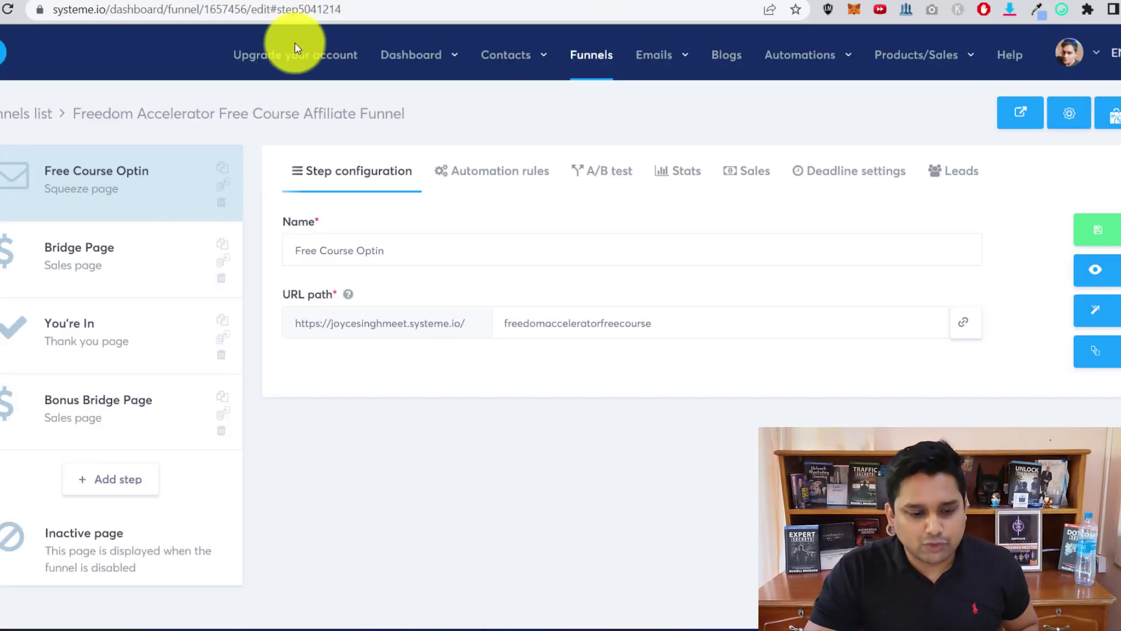
key(ctrl+w)
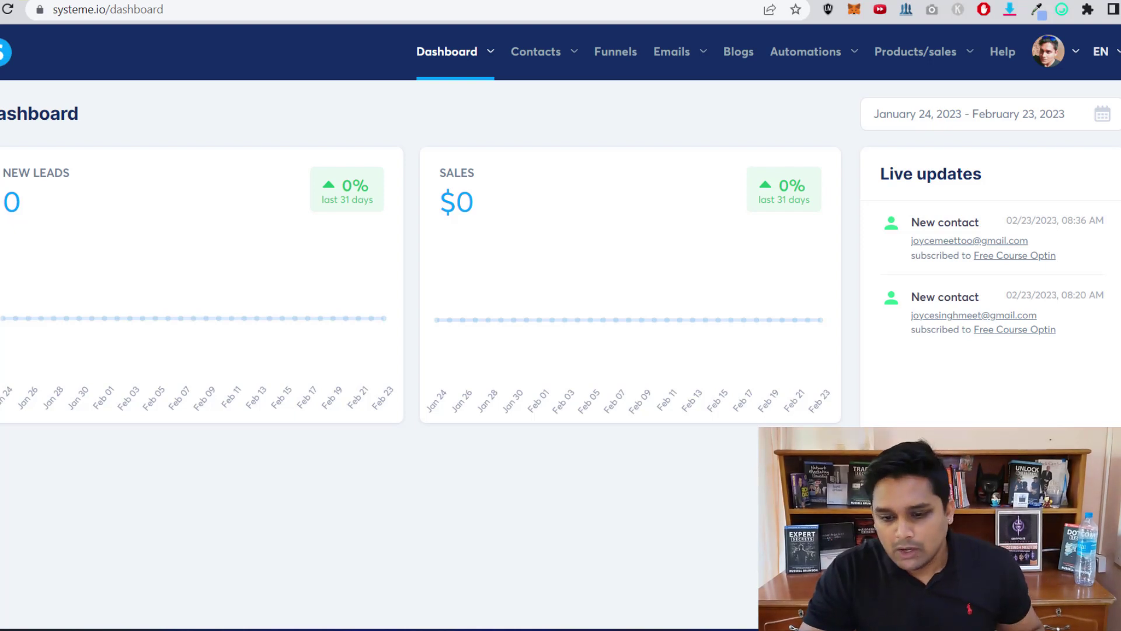
click(1042, 54)
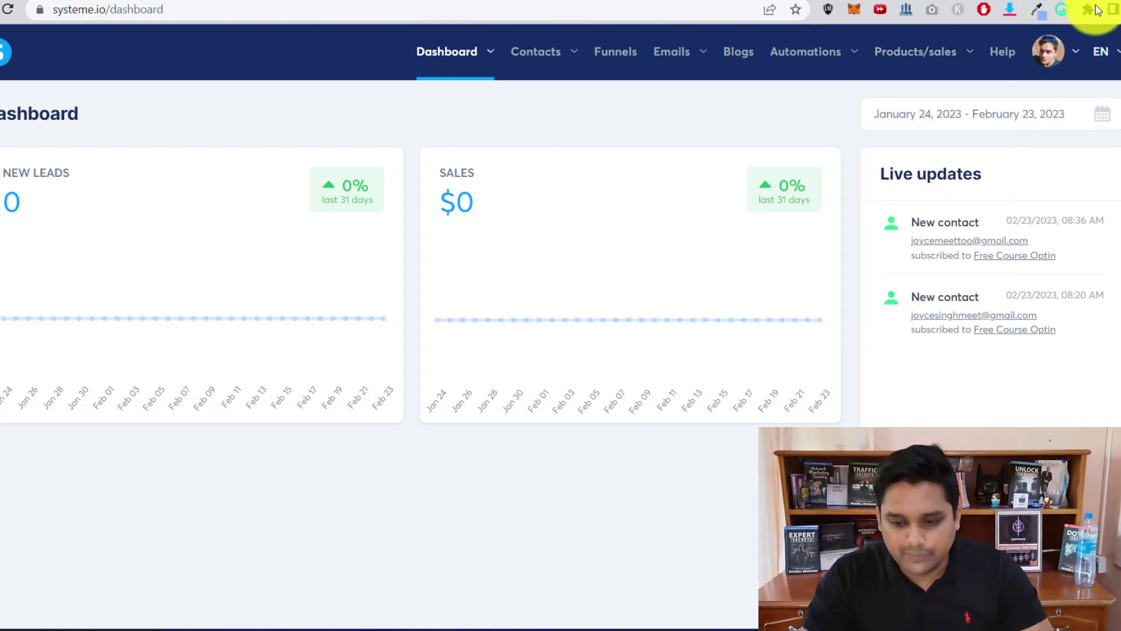
click(1048, 53)
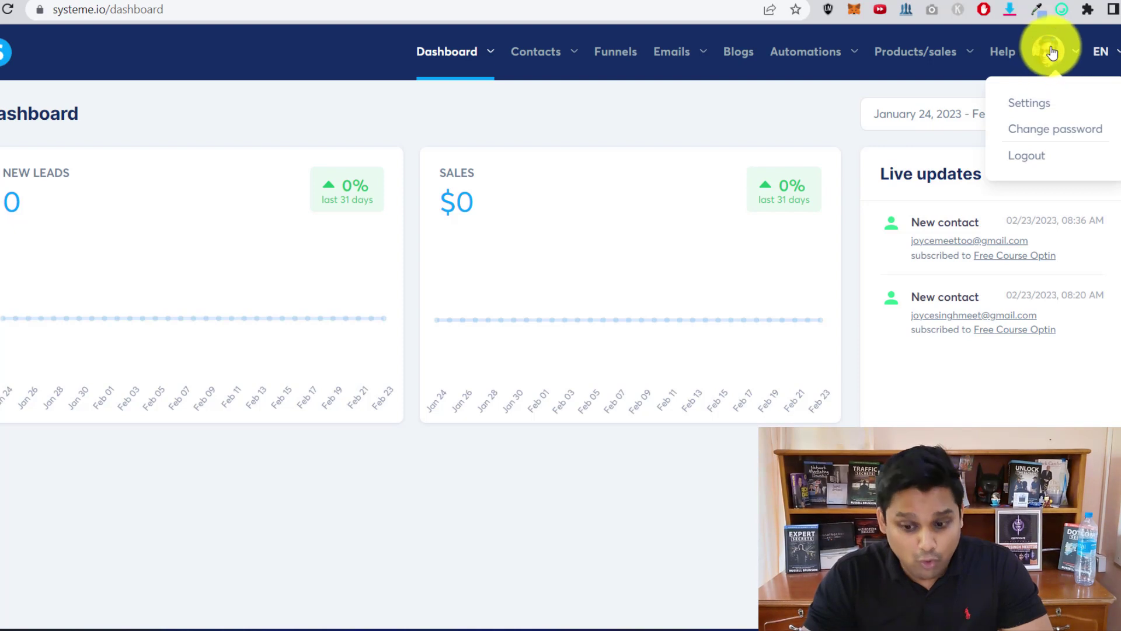
click(1034, 103)
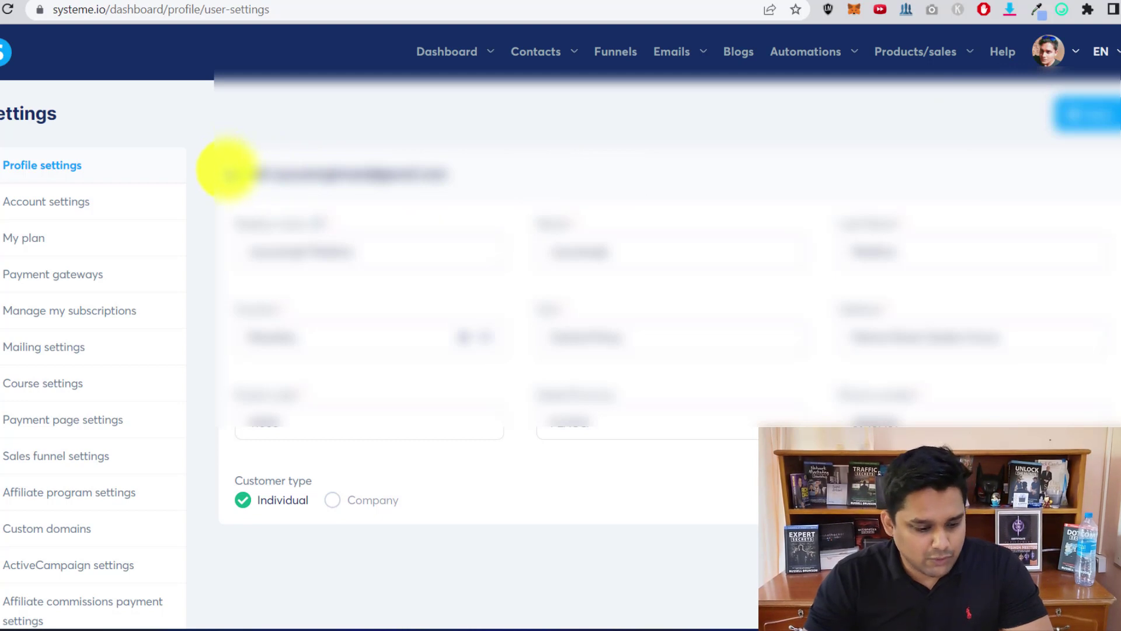
scroll(226, 170, down, 3)
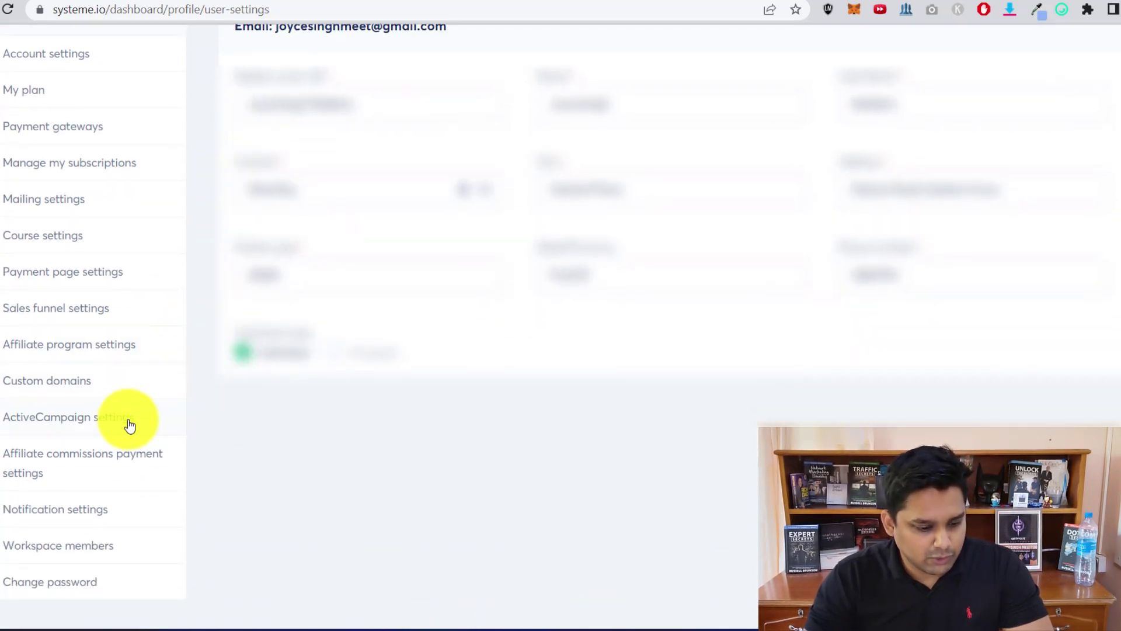
click(29, 431)
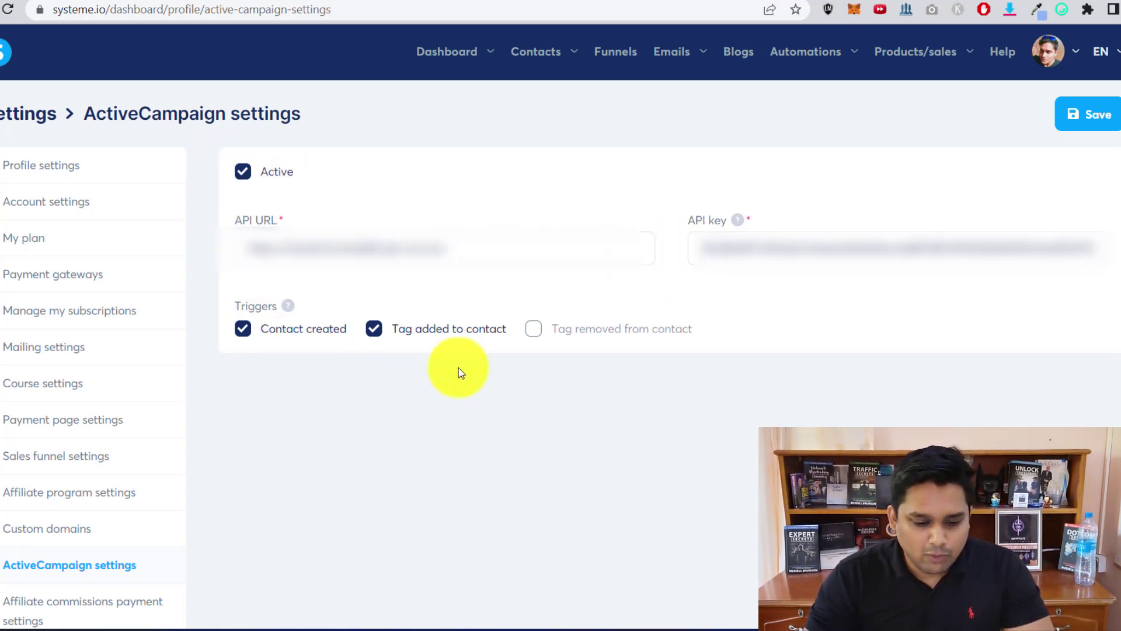
click(240, 170)
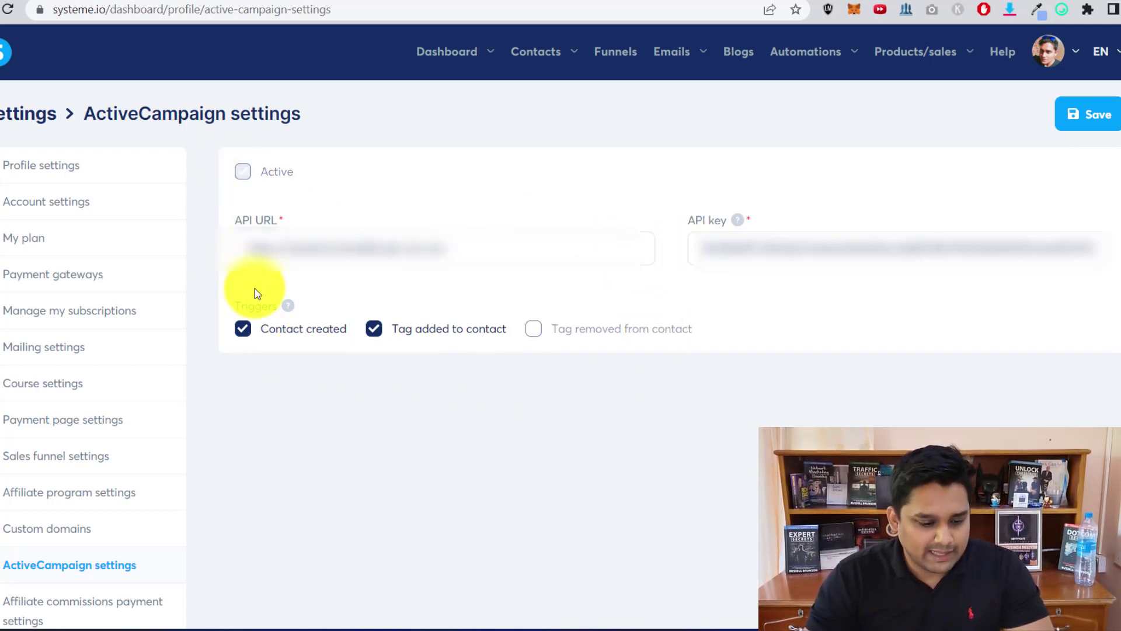
click(242, 329)
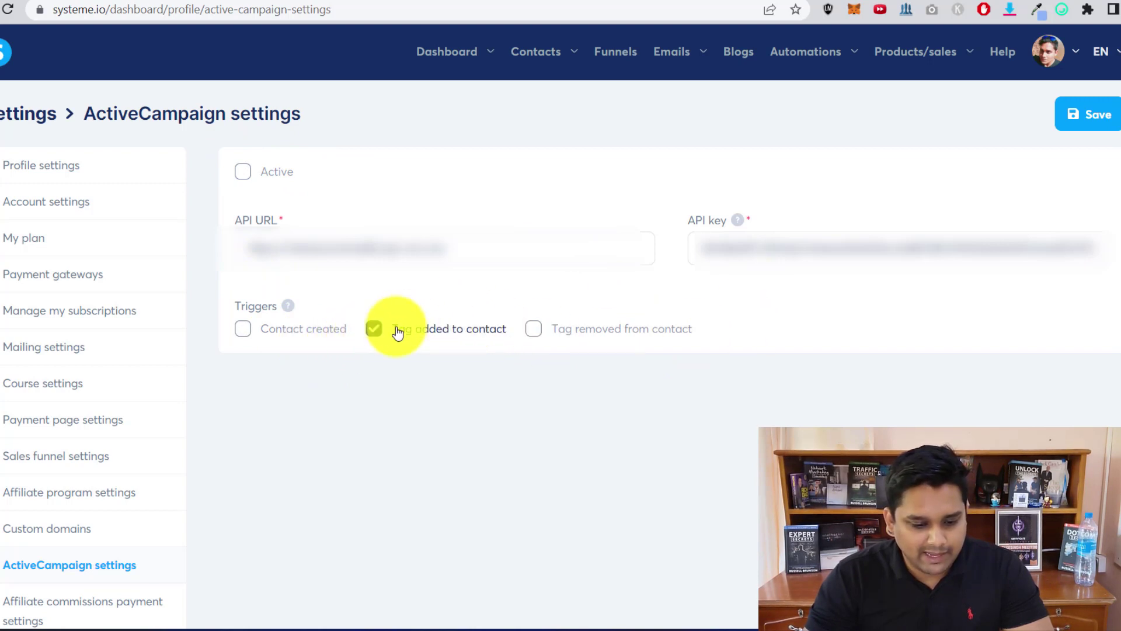
click(374, 329)
click(355, 334)
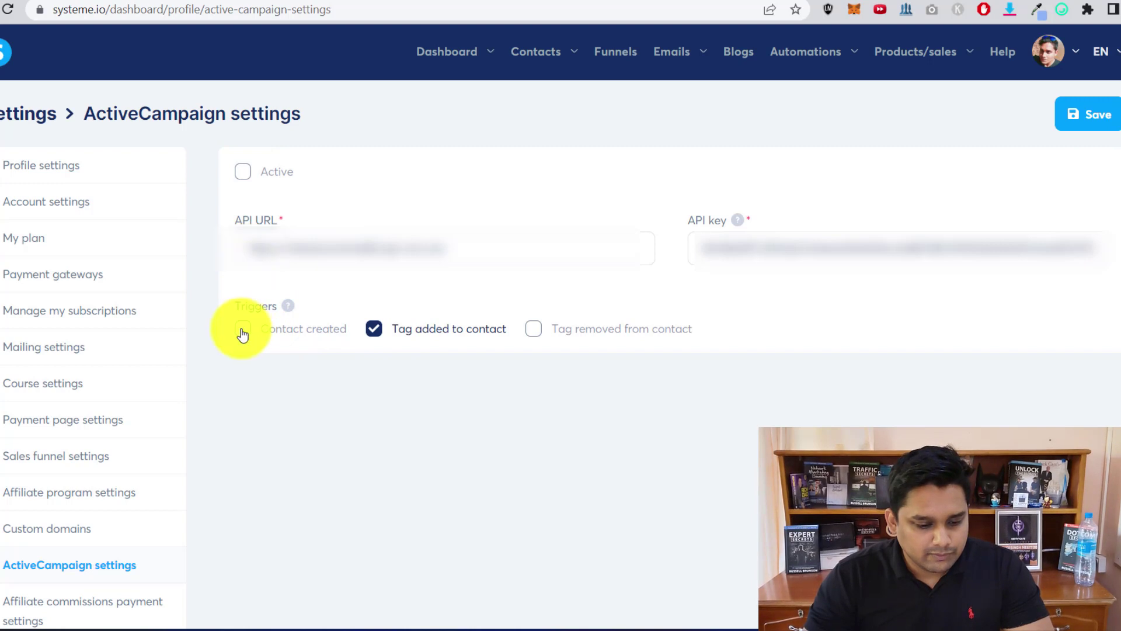
click(243, 328)
click(242, 173)
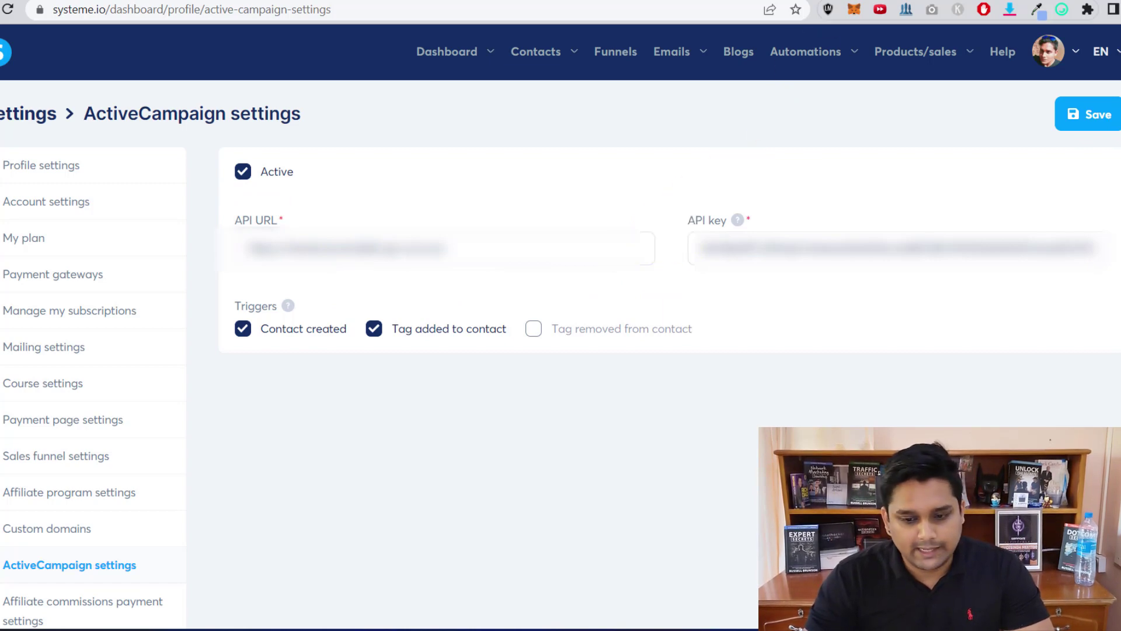
Switch to ActiveCampaign and open the Developer settings that hold the API URL and key.
key(ctrl+Tab)
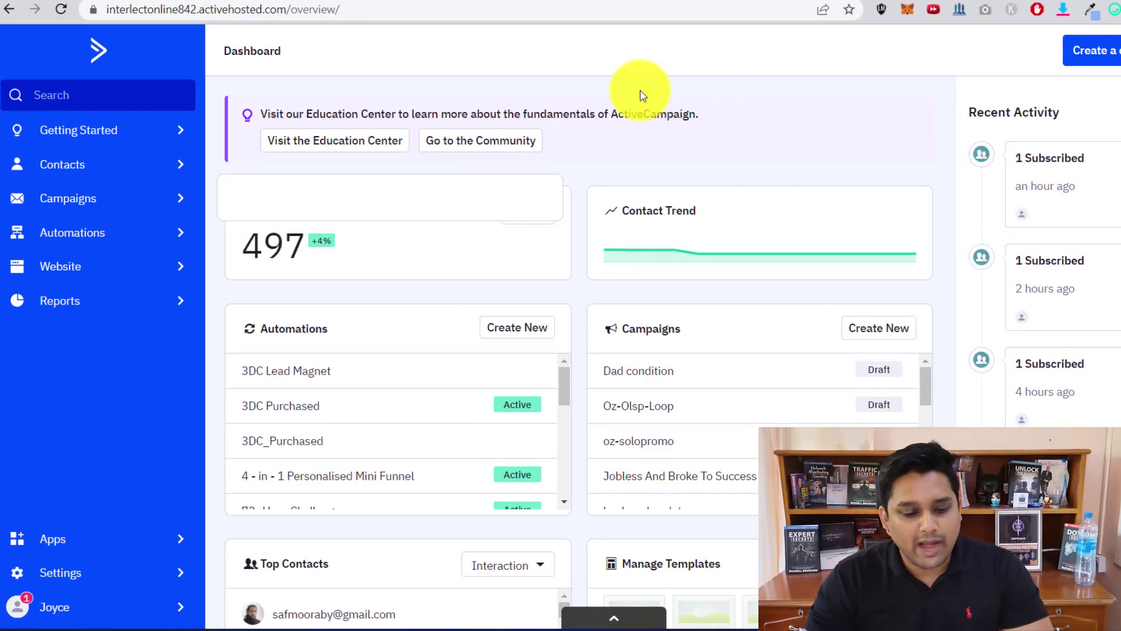
click(73, 576)
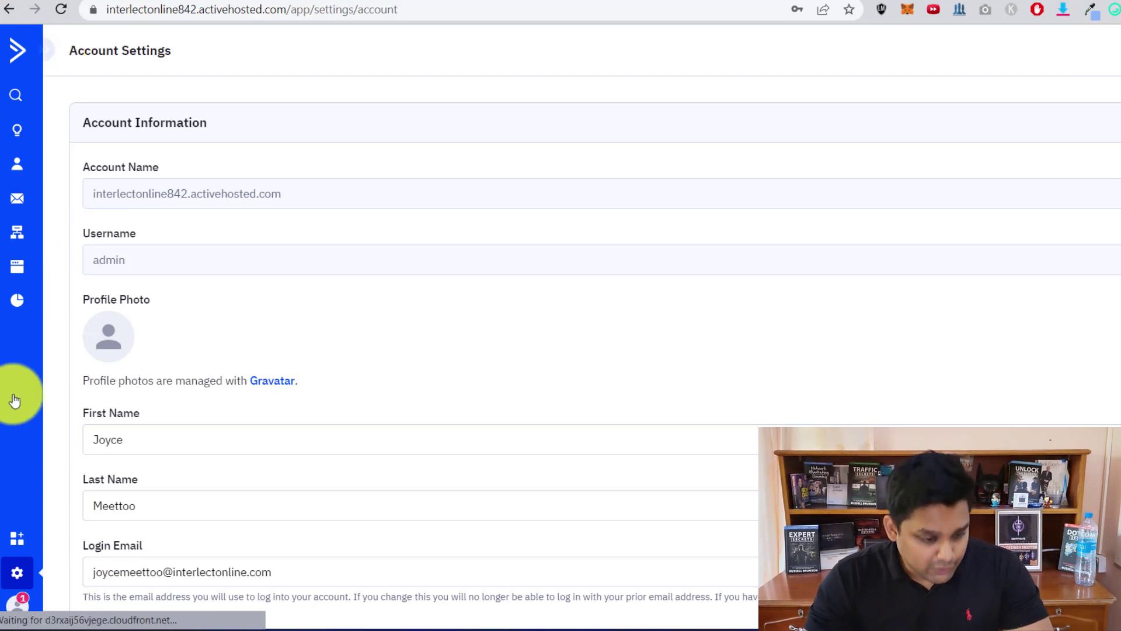
click(45, 52)
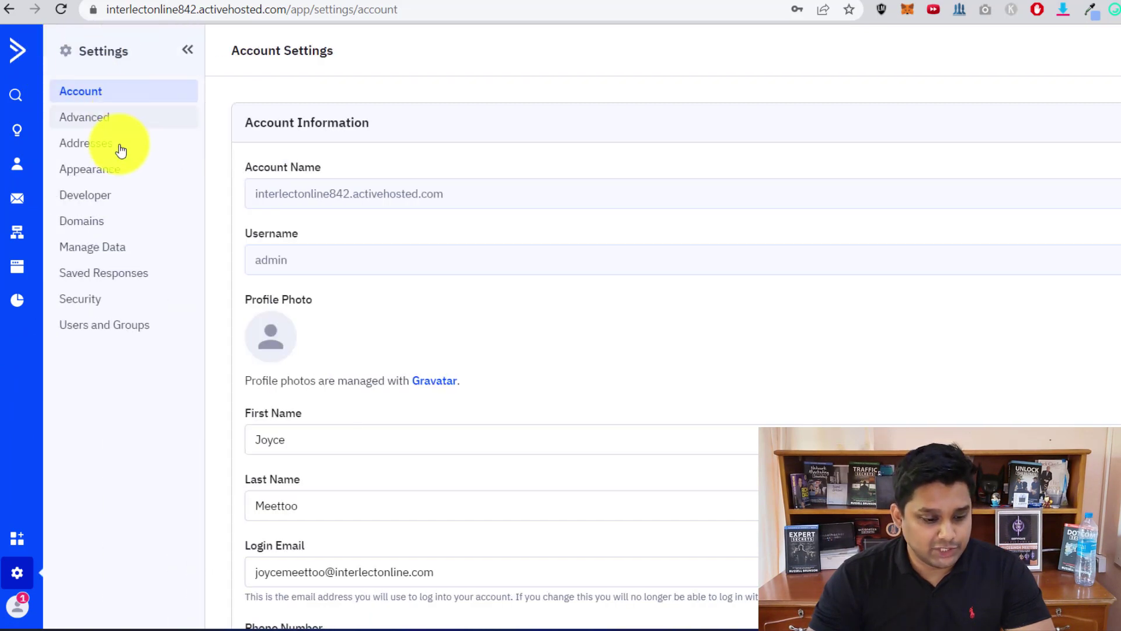
click(101, 196)
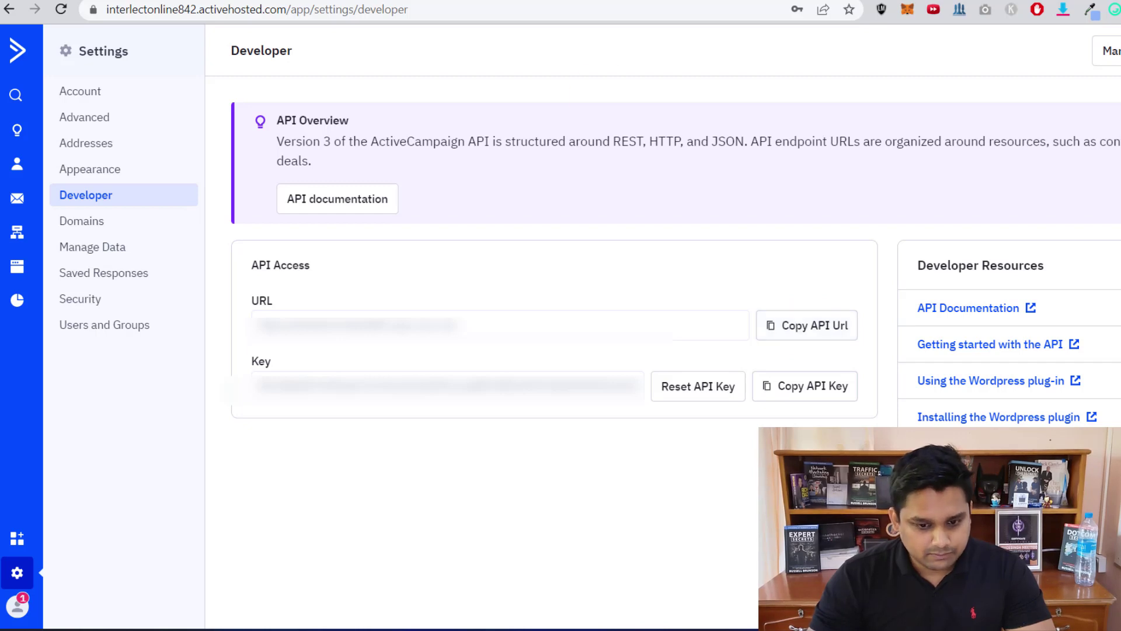
Compare the API access fields in ActiveCampaign and systeme.io, and save the ActiveCampaign settings in systeme.io.
key(ctrl+Tab)
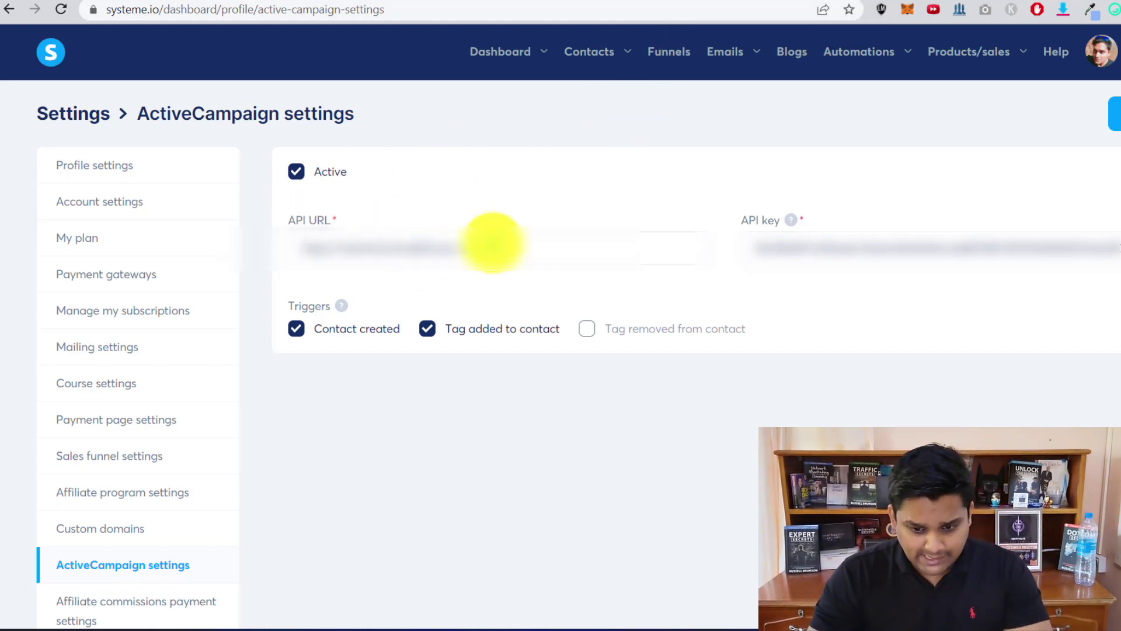
key(ctrl+Tab)
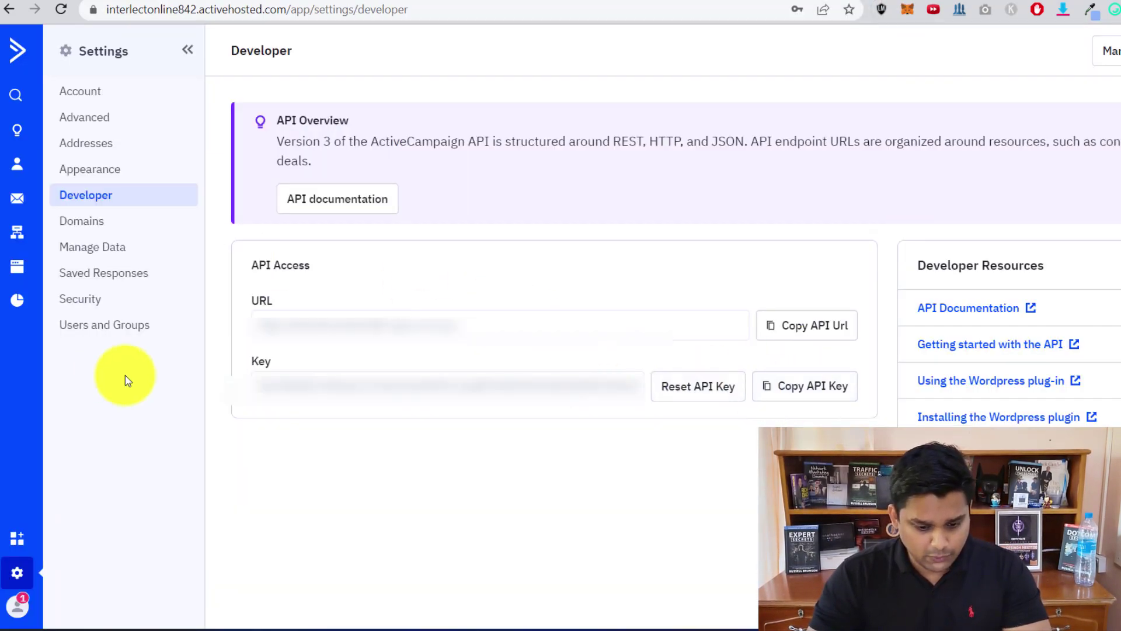
key(ctrl+shift+Tab)
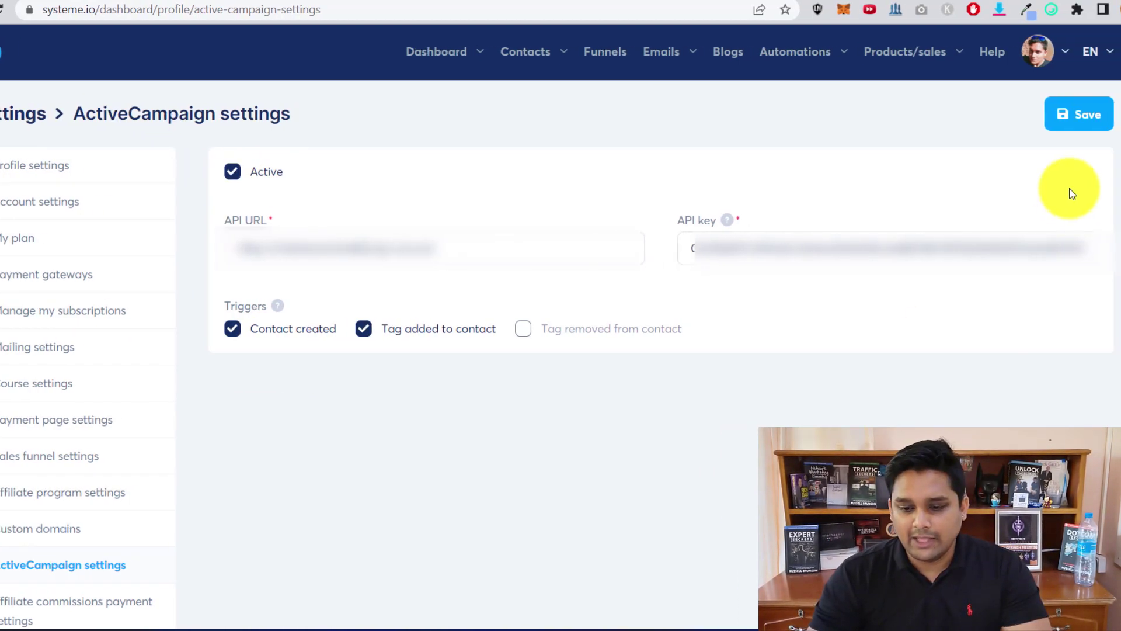
click(1097, 122)
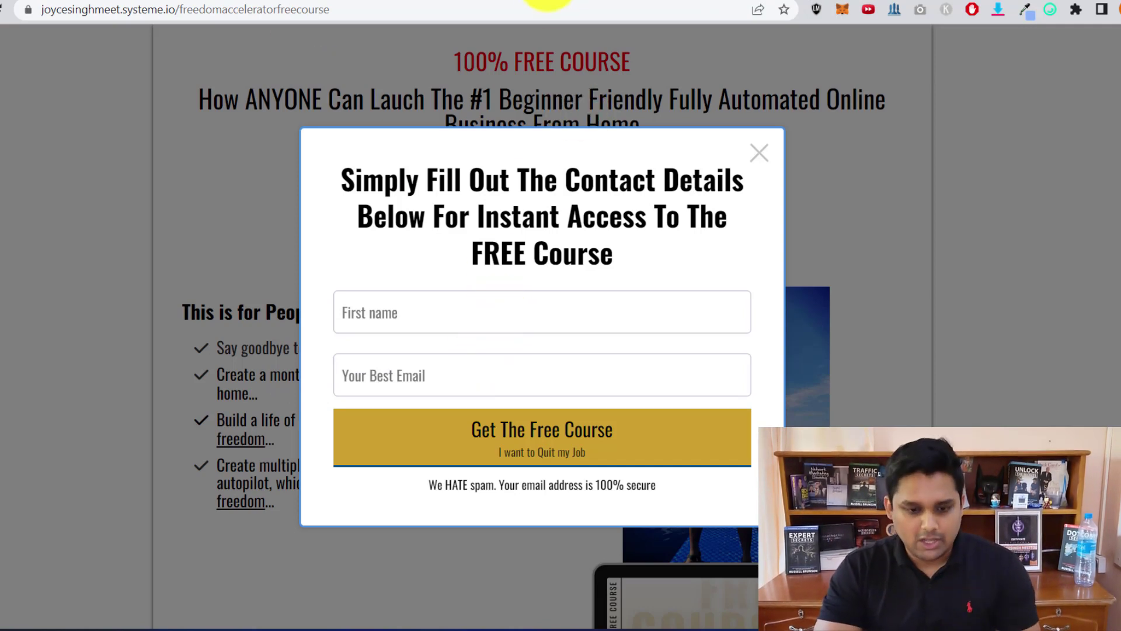
Remove the existing Challenge Free Course tag from the systeme.io contact tags.
click(642, 0)
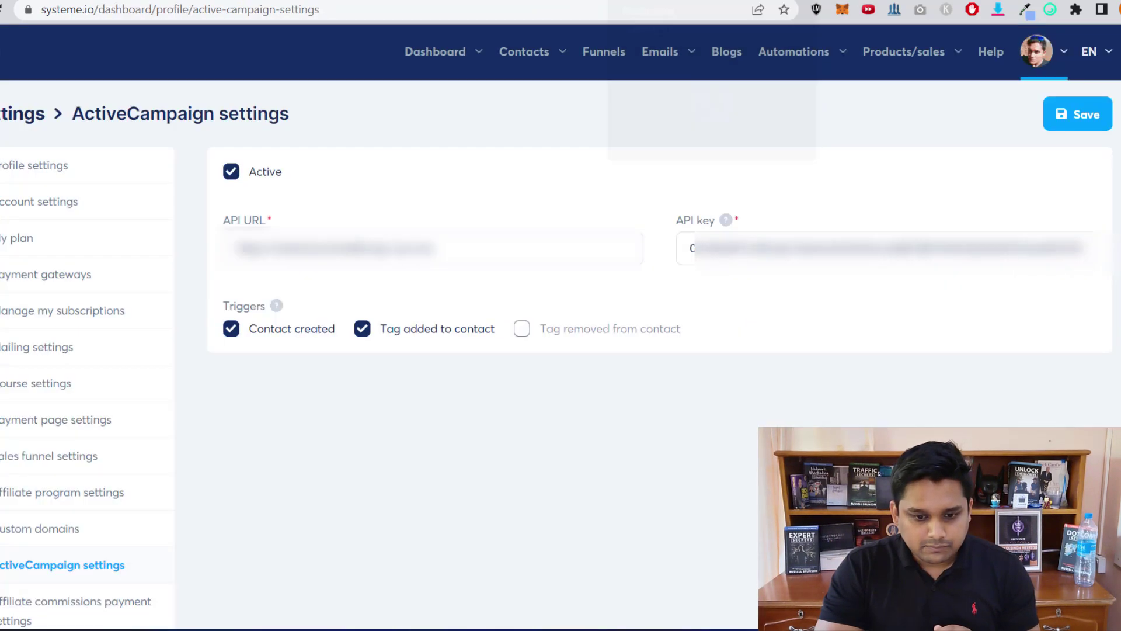
mouse_move(532, 53)
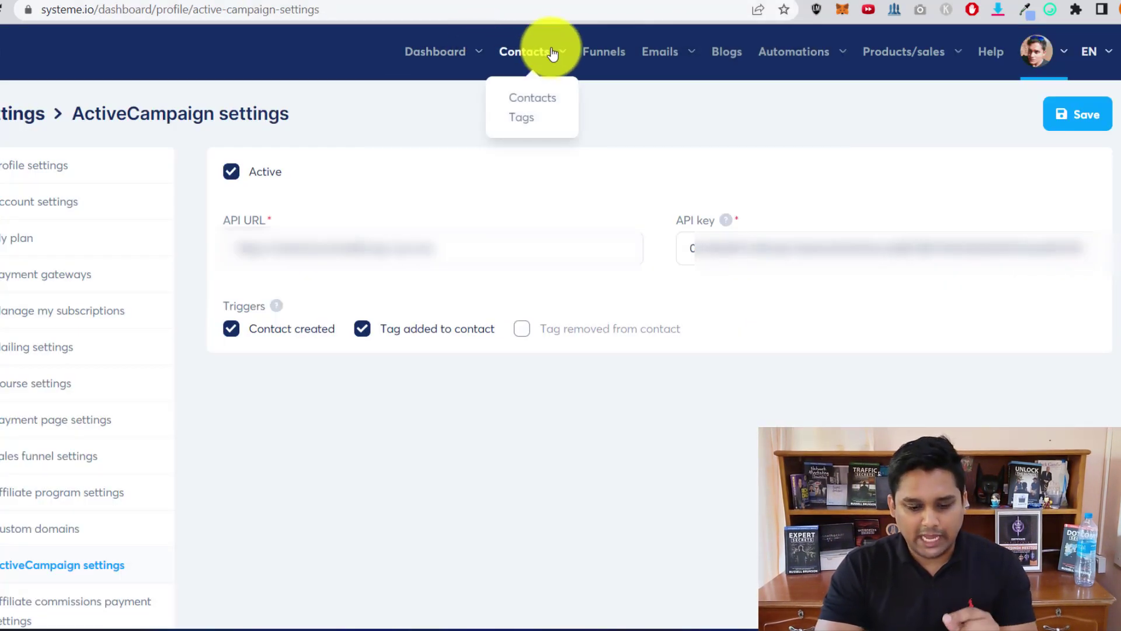
click(544, 124)
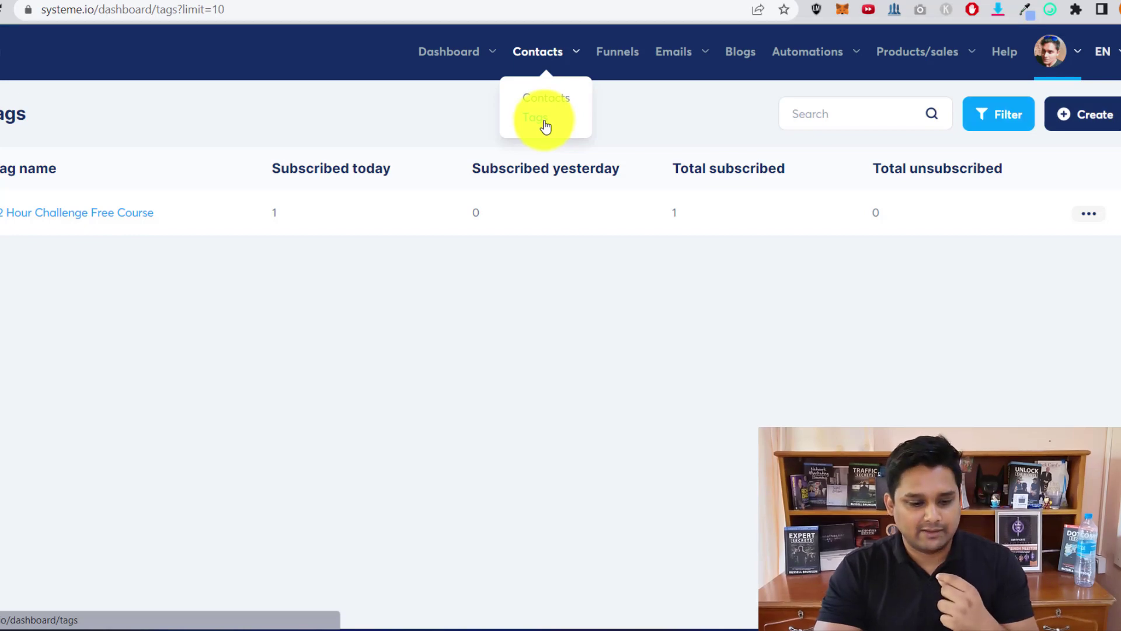
click(1089, 214)
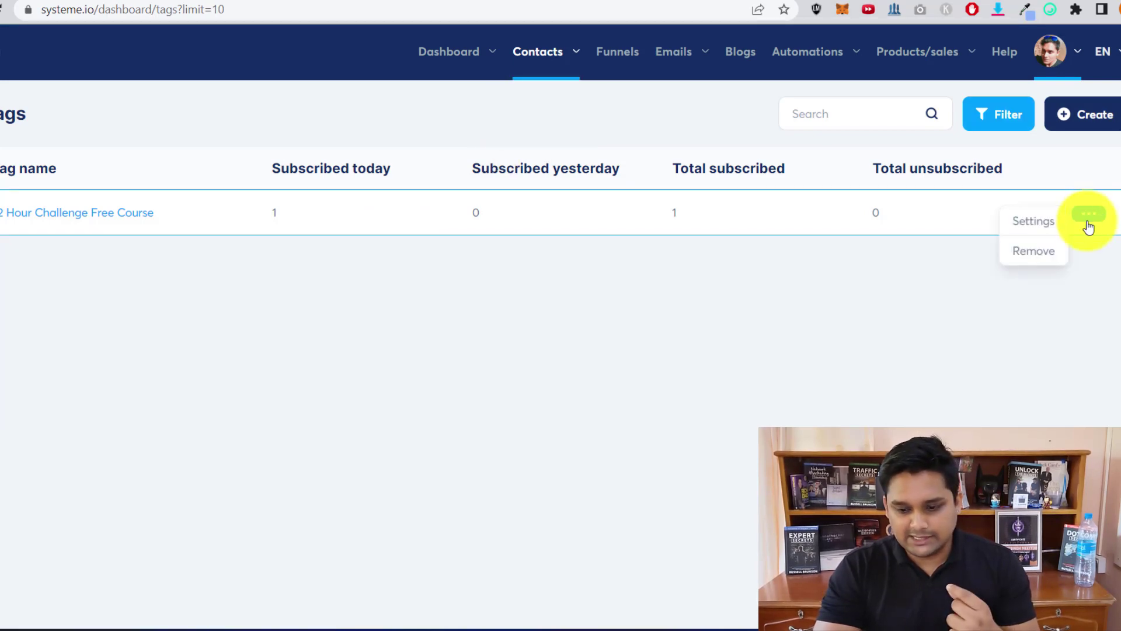
click(1033, 251)
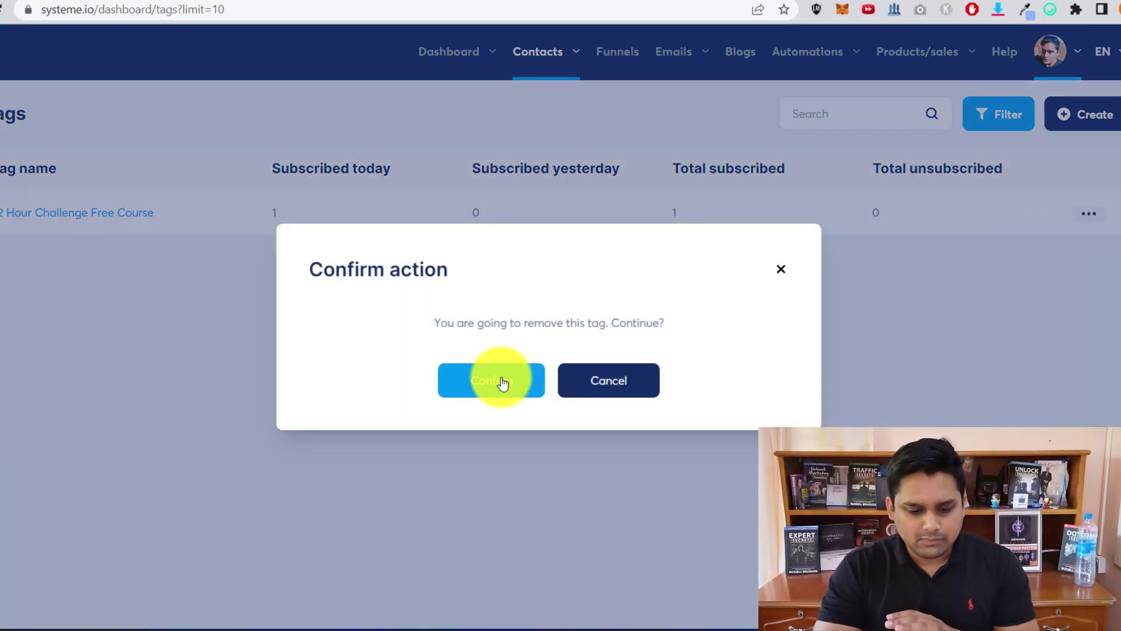
click(502, 381)
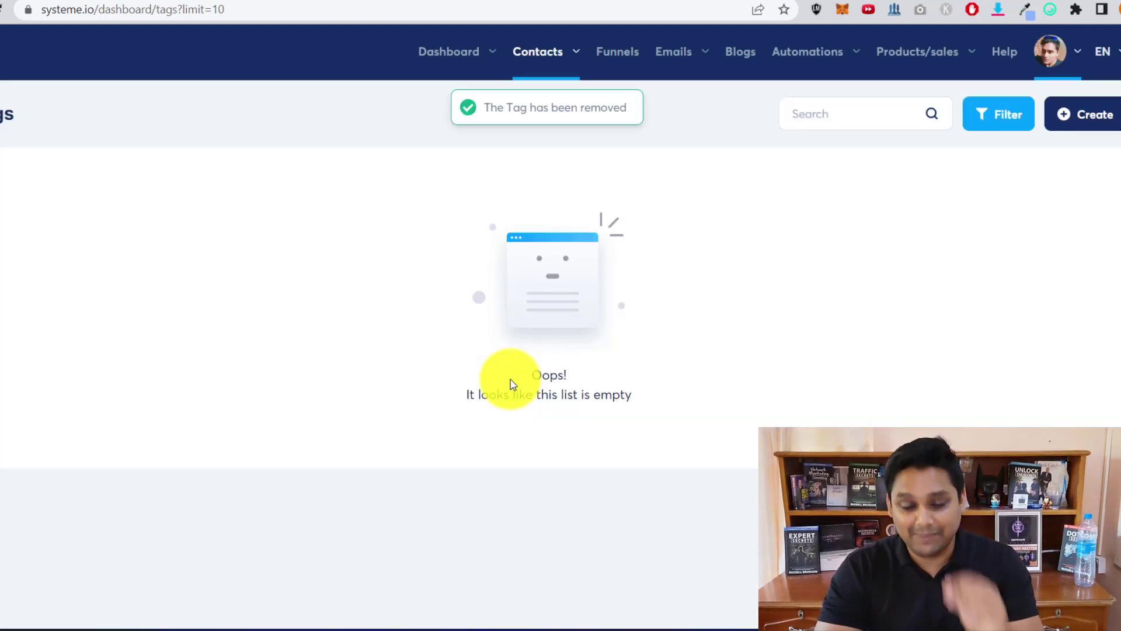
Create a contact tag named "72 hour free course".
click(1072, 129)
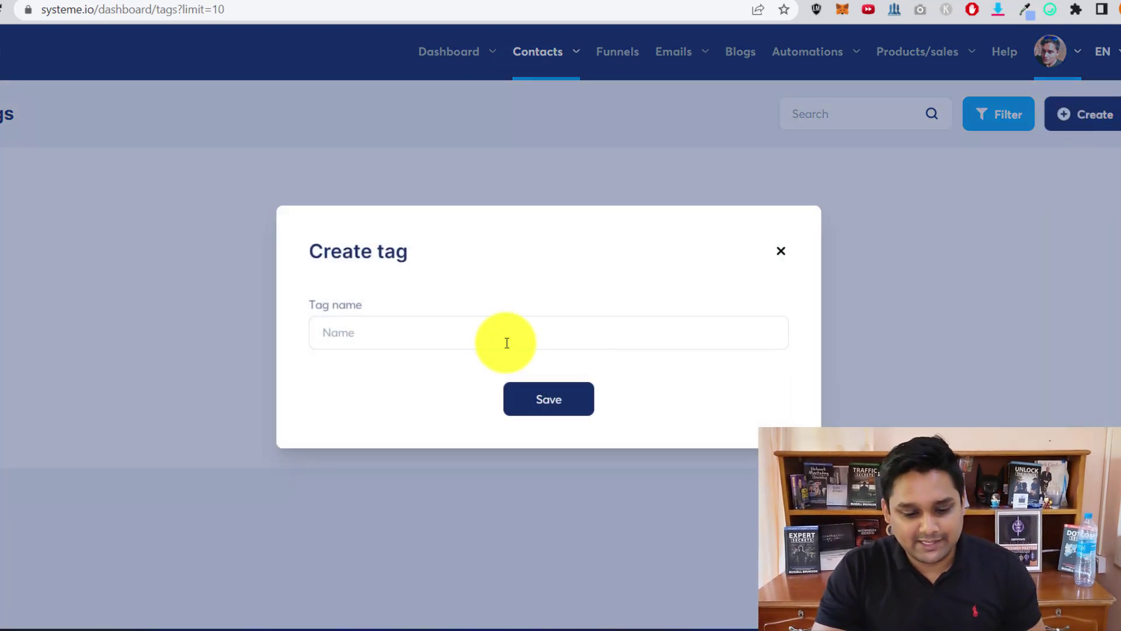
click(516, 337)
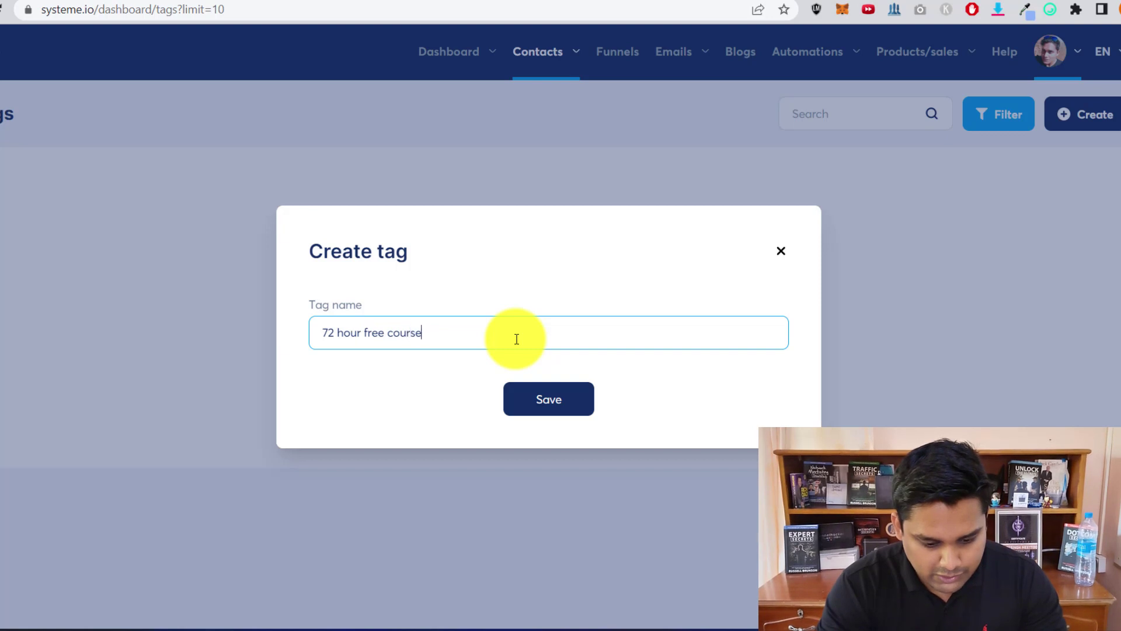
key(ctrl+a)
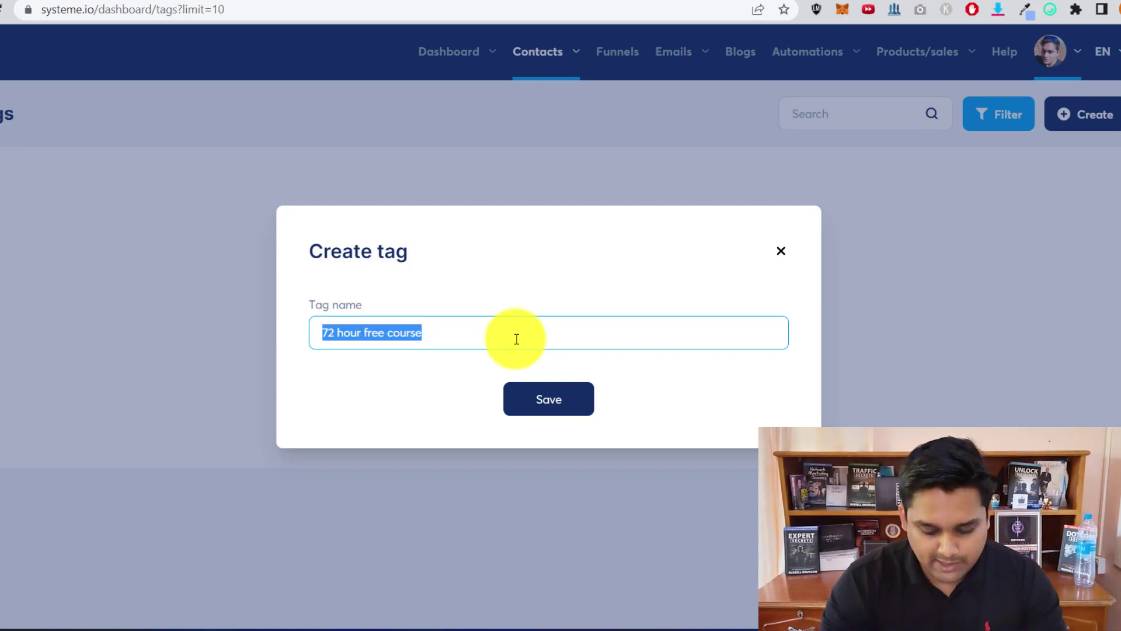
click(516, 339)
click(526, 398)
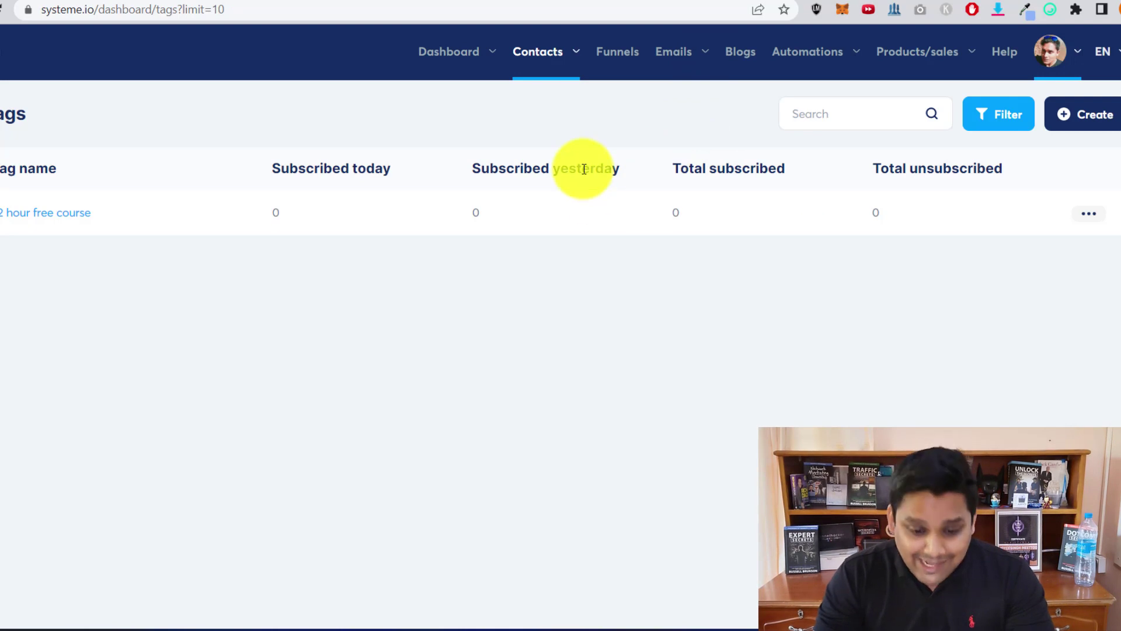
In the Freedom Accelerator Free Course Affiliate Funnel, add an automation rule to Free Course Optin with the "Funnel step form subscribed" trigger.
click(625, 65)
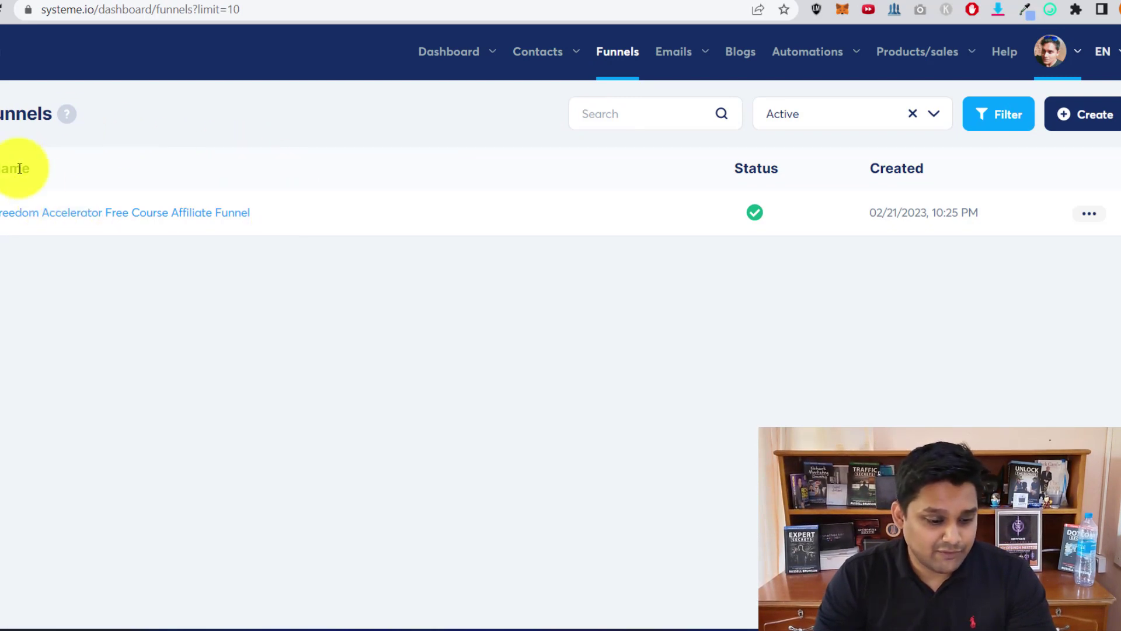
click(108, 224)
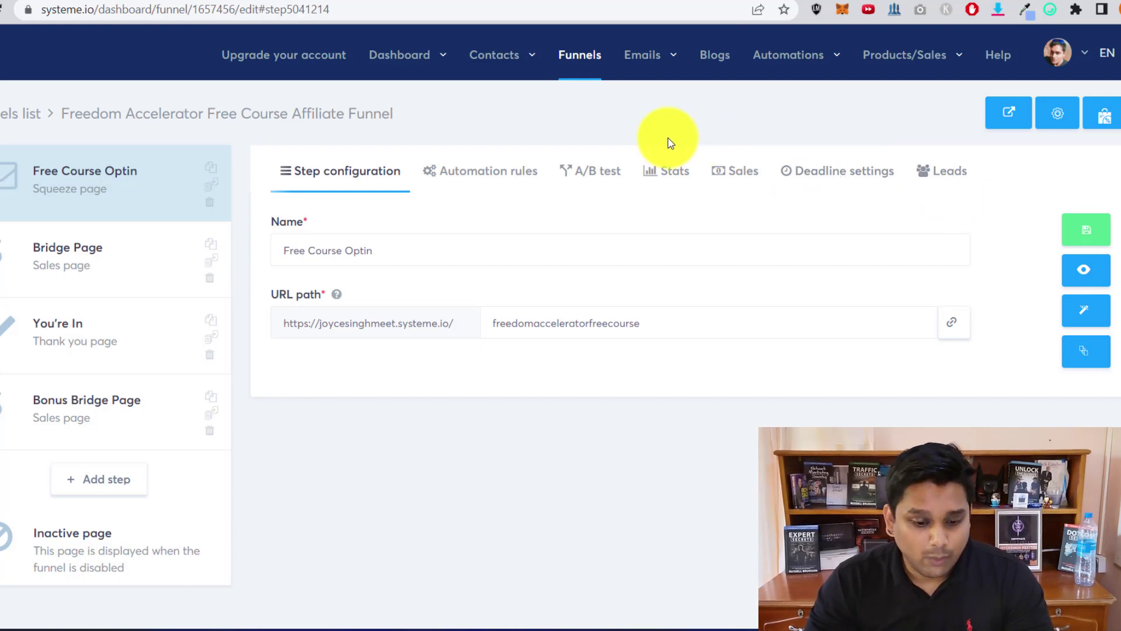
click(511, 172)
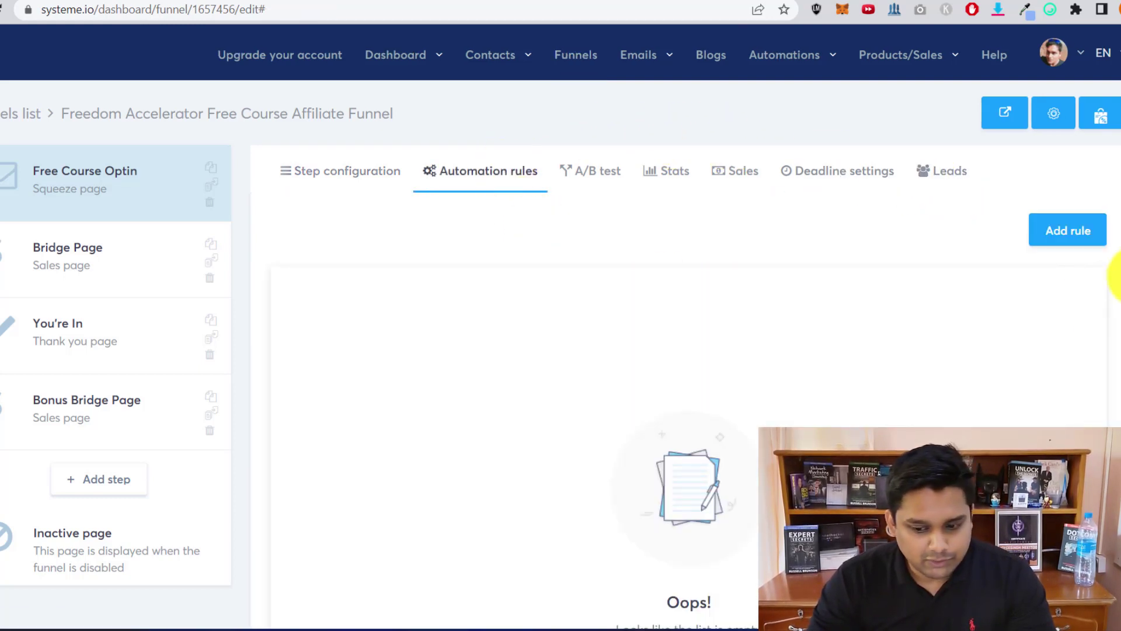
click(1067, 230)
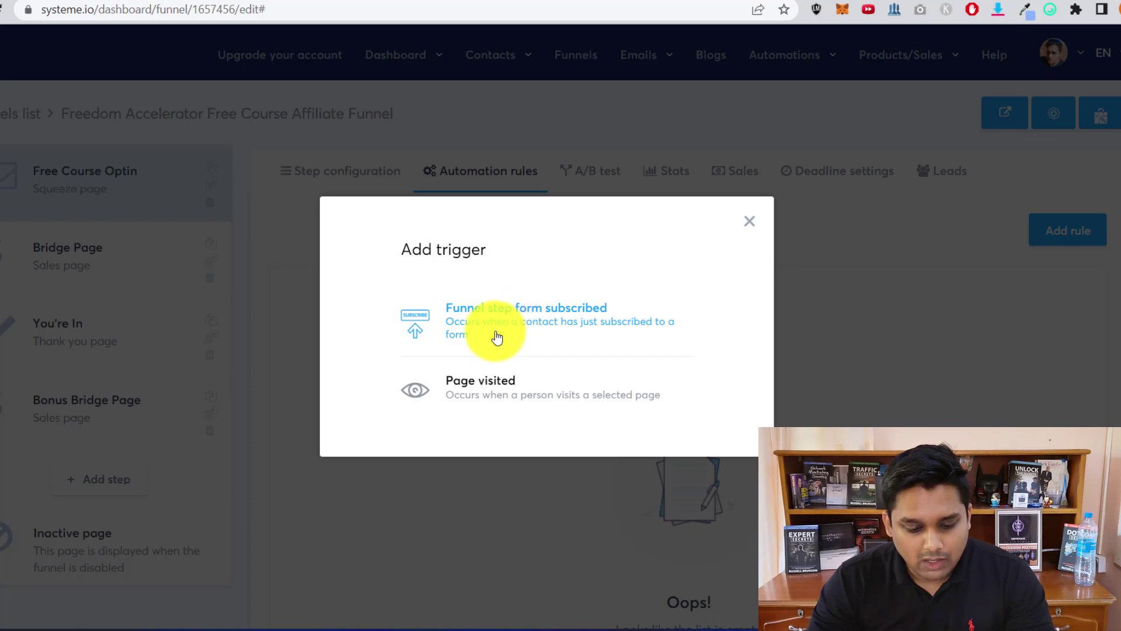
click(611, 343)
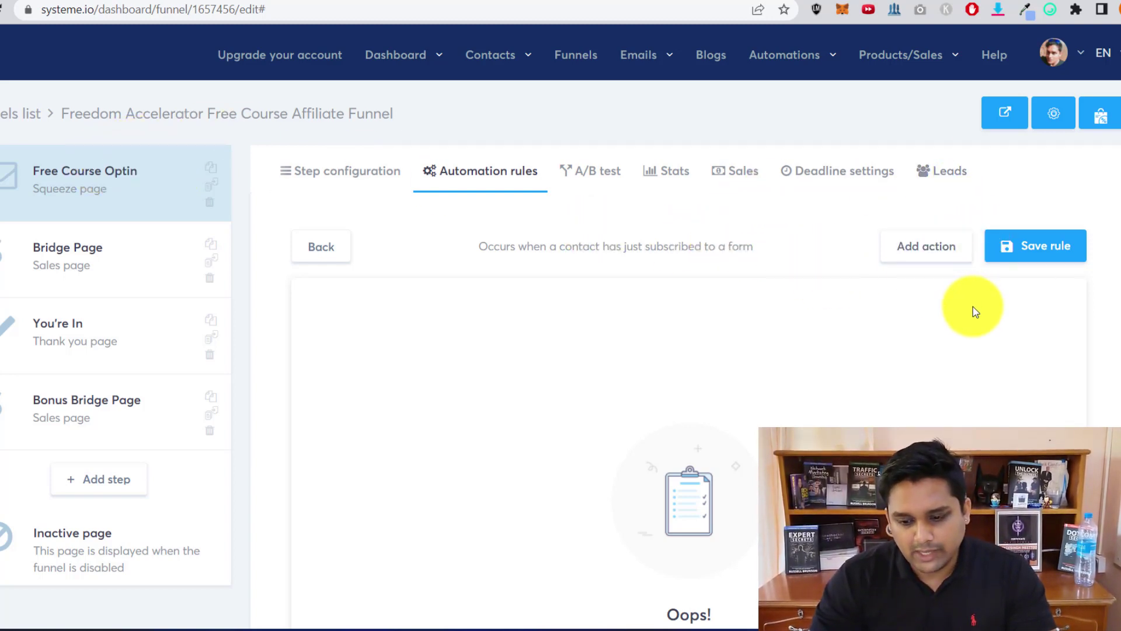
Add an "Add a tag" action with the tag "72 hour free course" to the form subscription rule.
scroll(973, 297, down, 2)
click(926, 171)
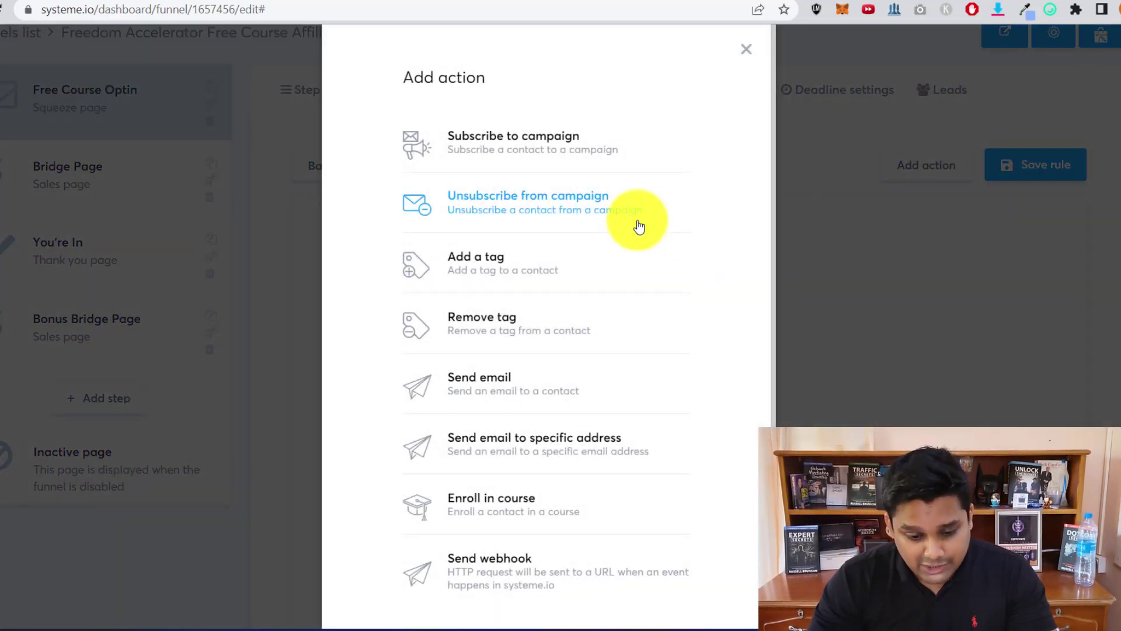
click(583, 265)
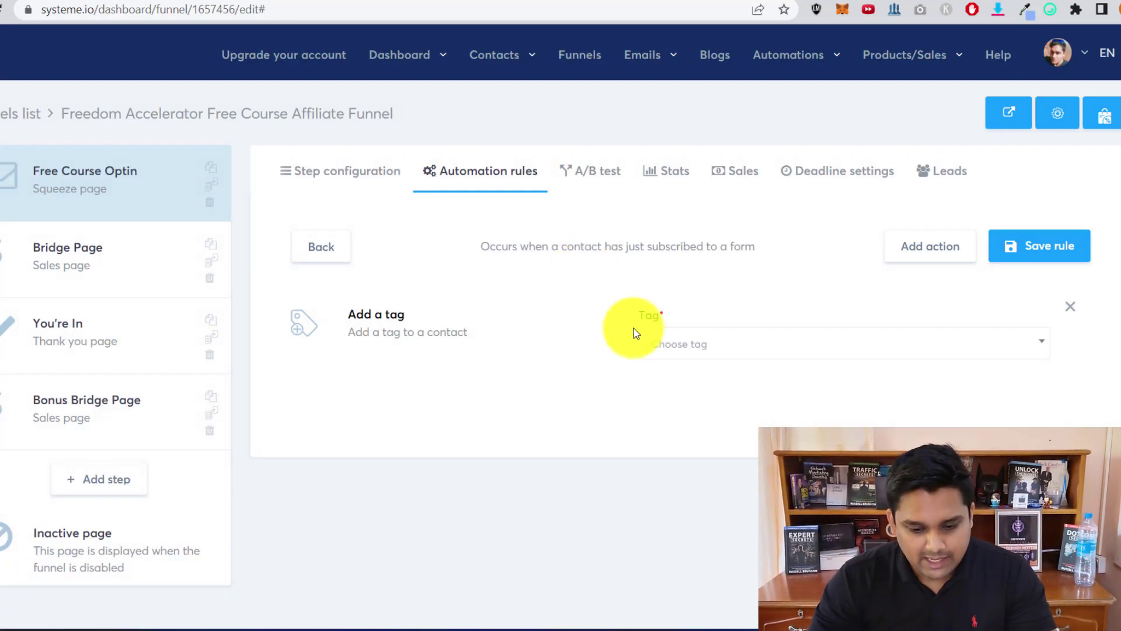
click(677, 345)
click(731, 399)
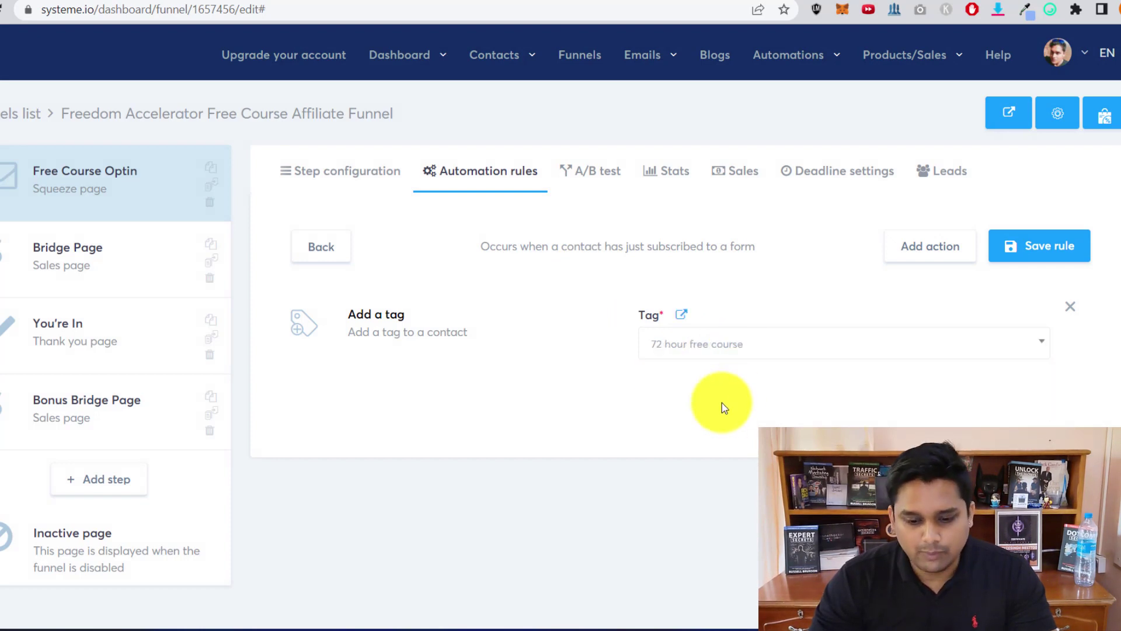
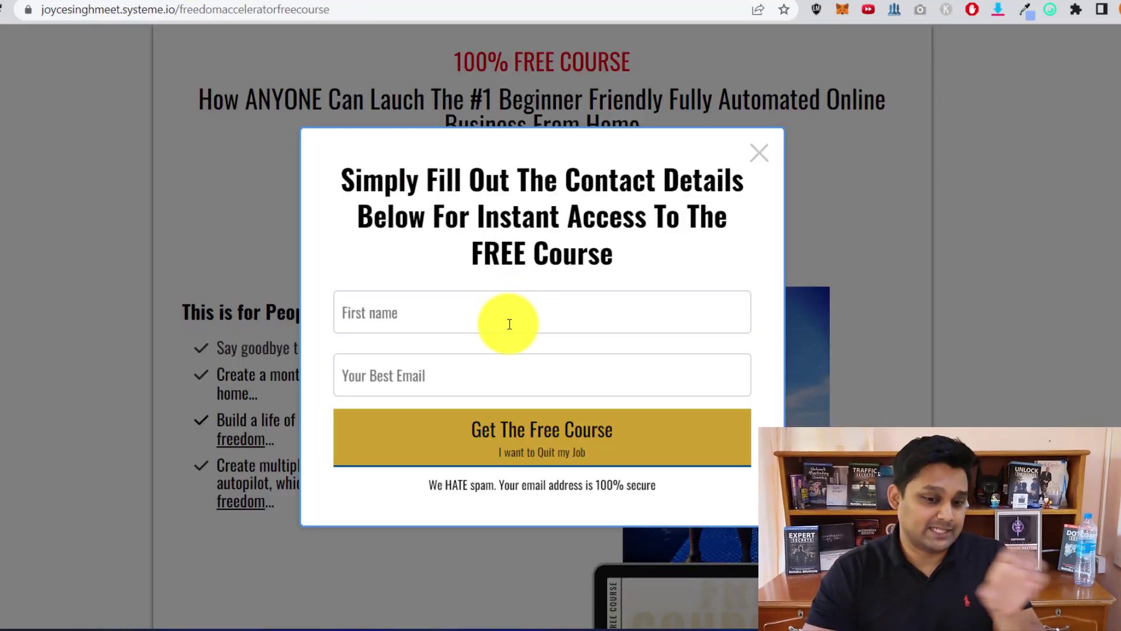
Switch to ActiveCampaign and create a contact tag named "72 hour free course".
click(654, 1)
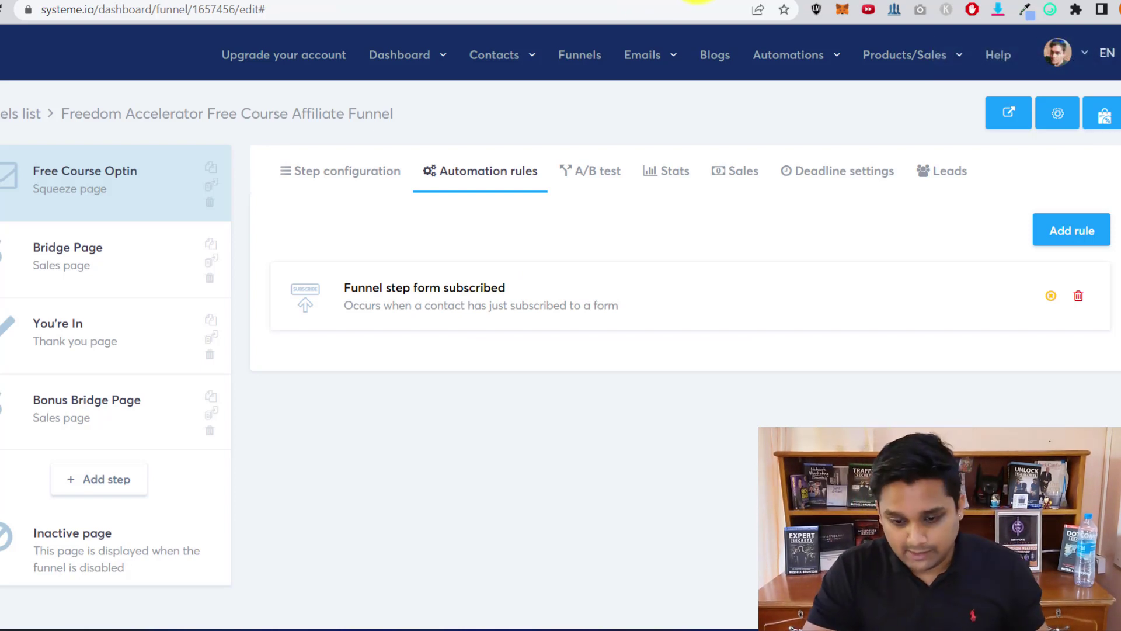
key(ctrl+Tab)
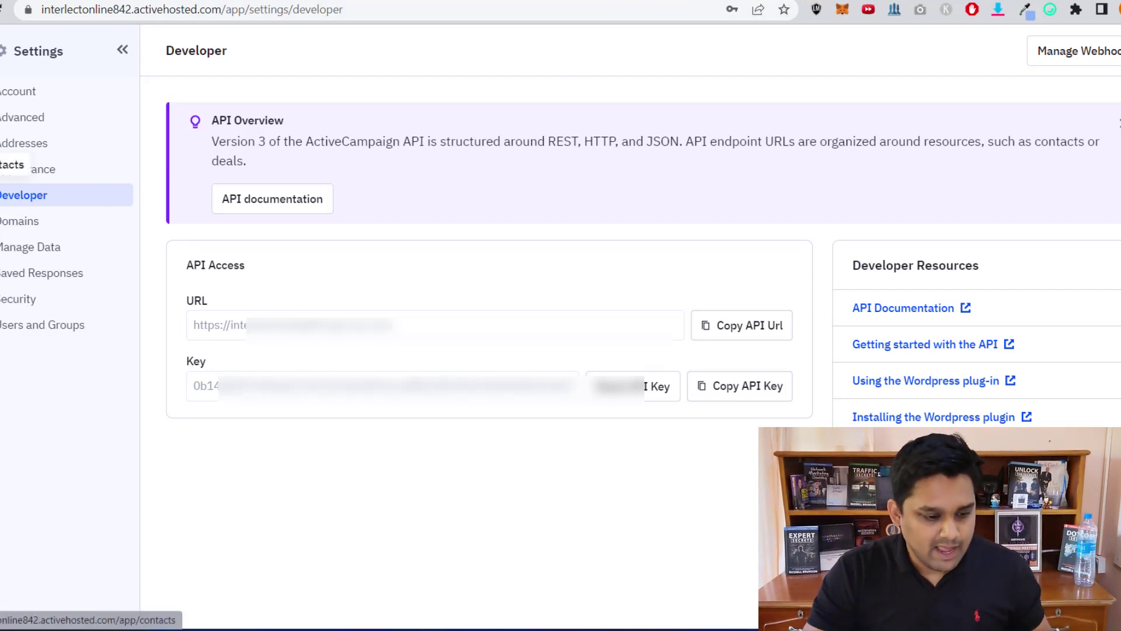
click(3, 165)
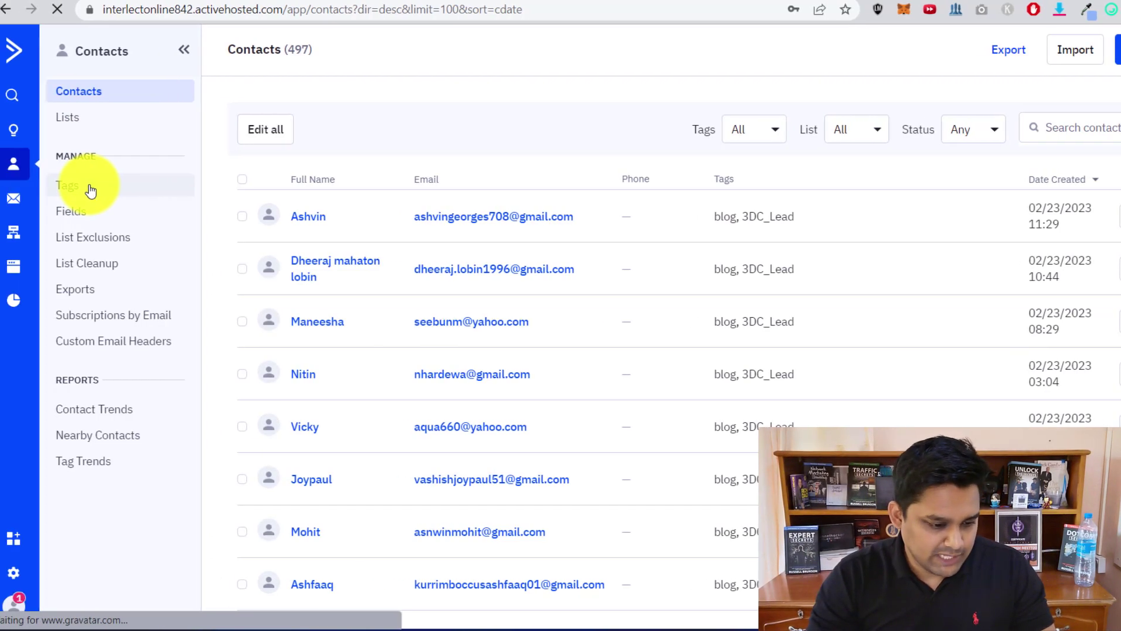
click(93, 188)
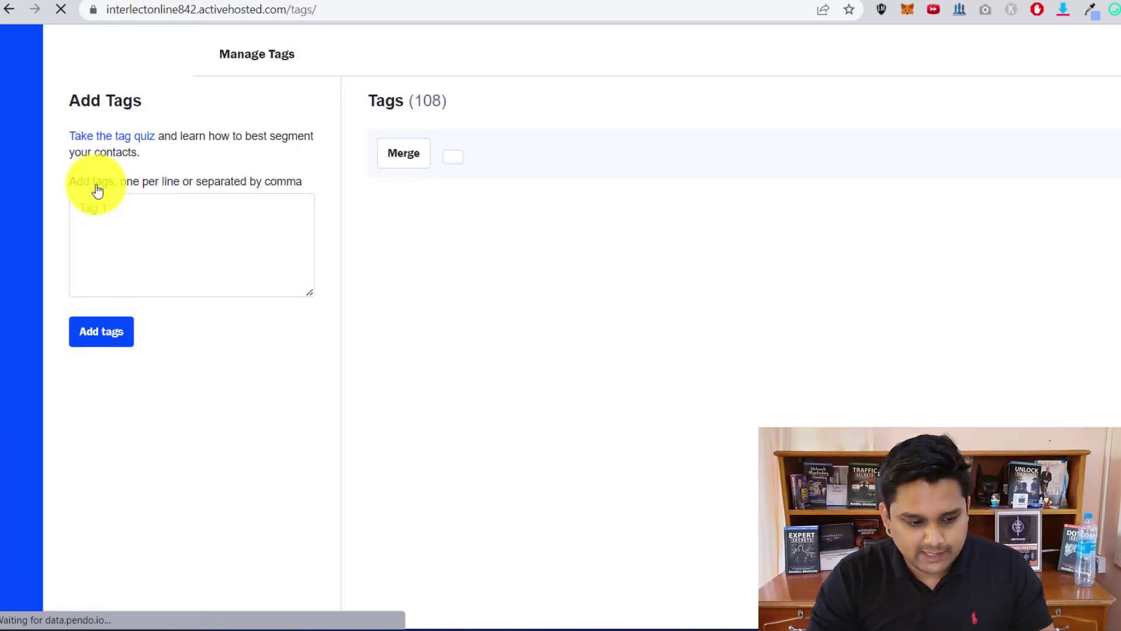
click(146, 215)
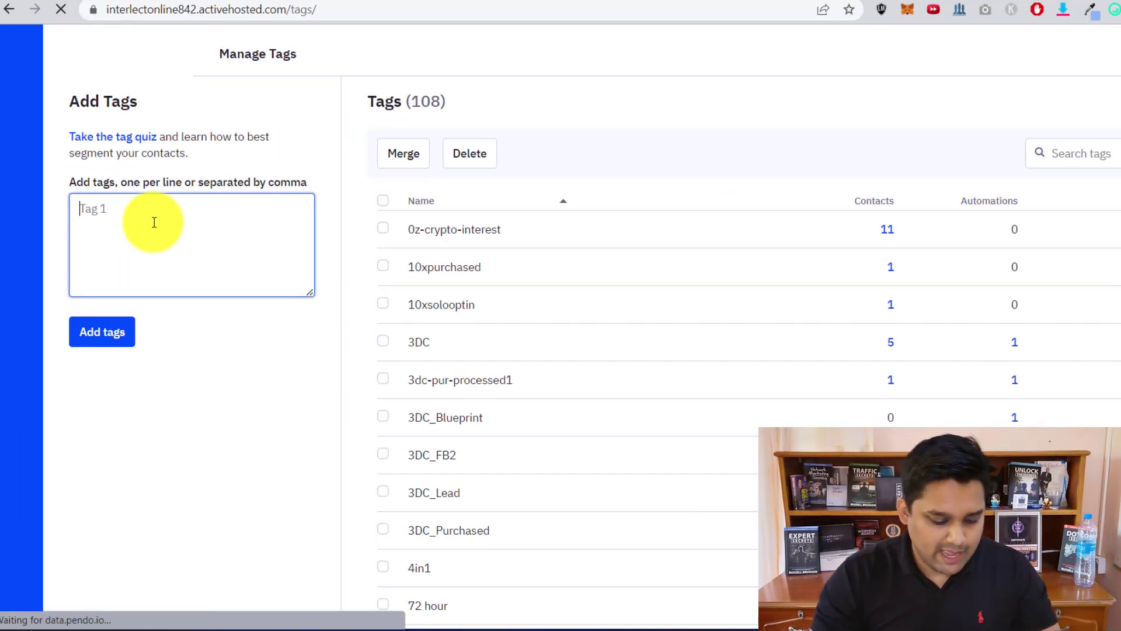
text(72 hour free course)
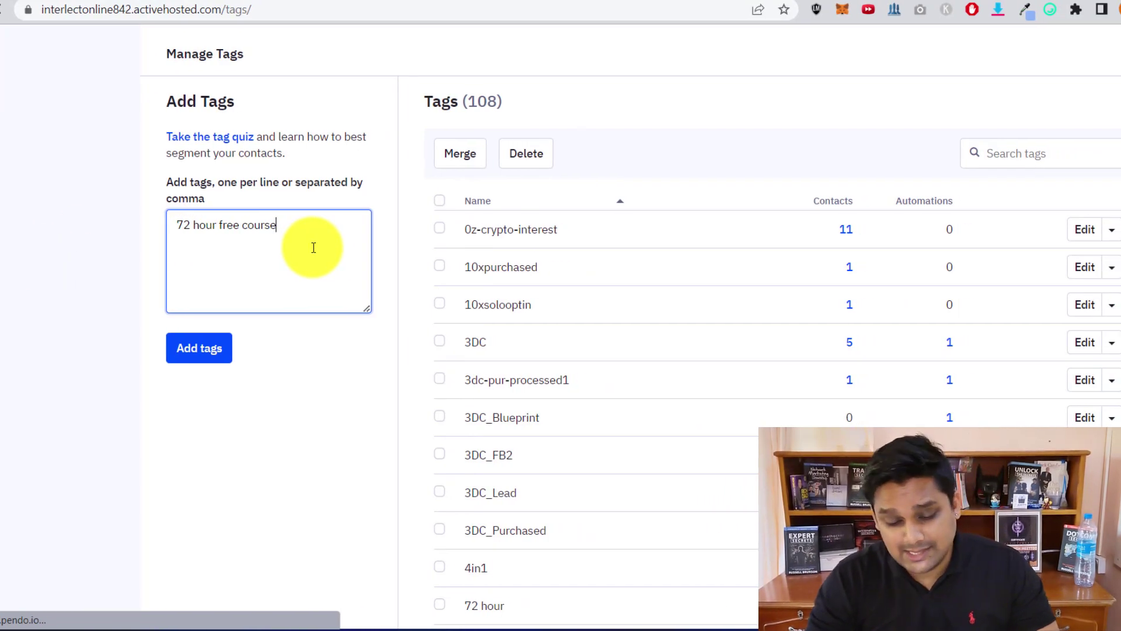
click(209, 349)
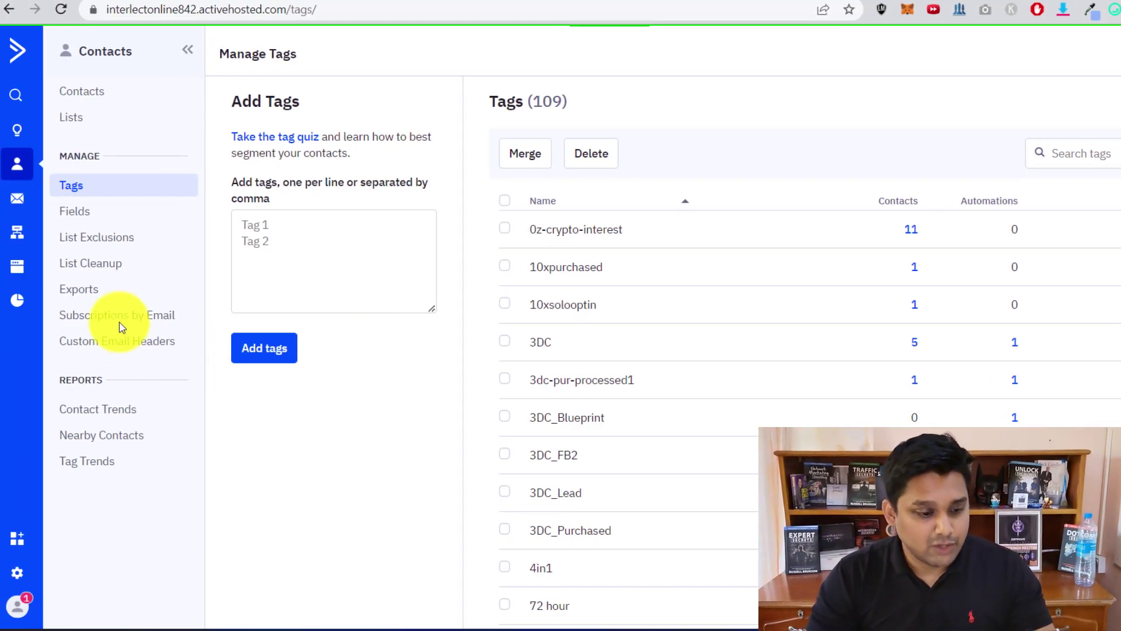
Create an automation from scratch with a "Tag is added" start trigger for the tag "72 hour free course", running once.
click(21, 238)
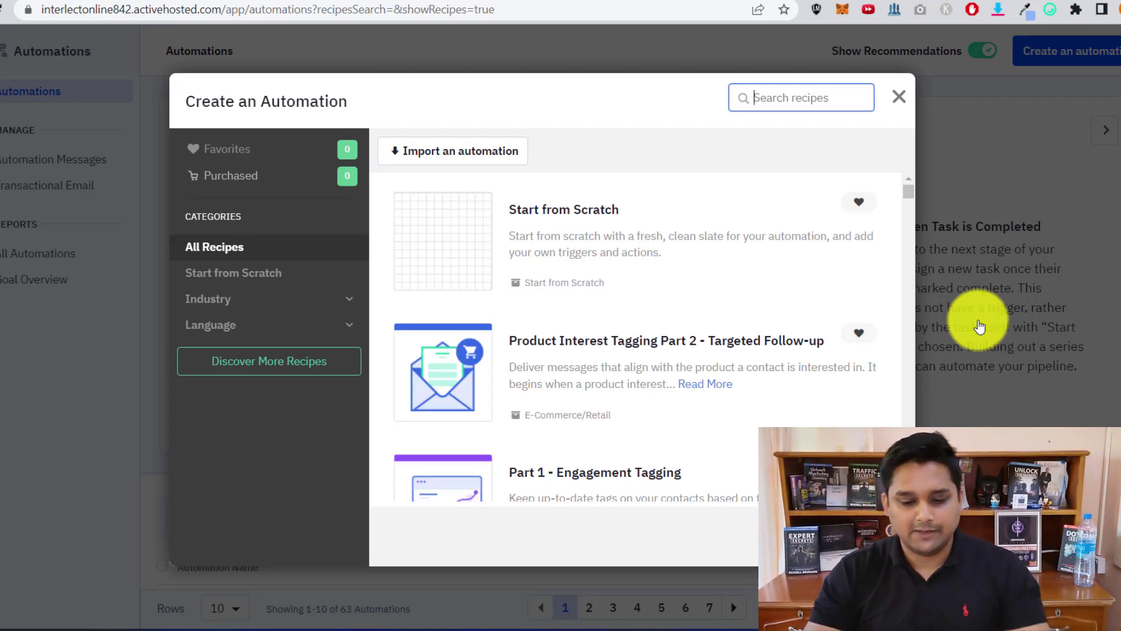
click(672, 272)
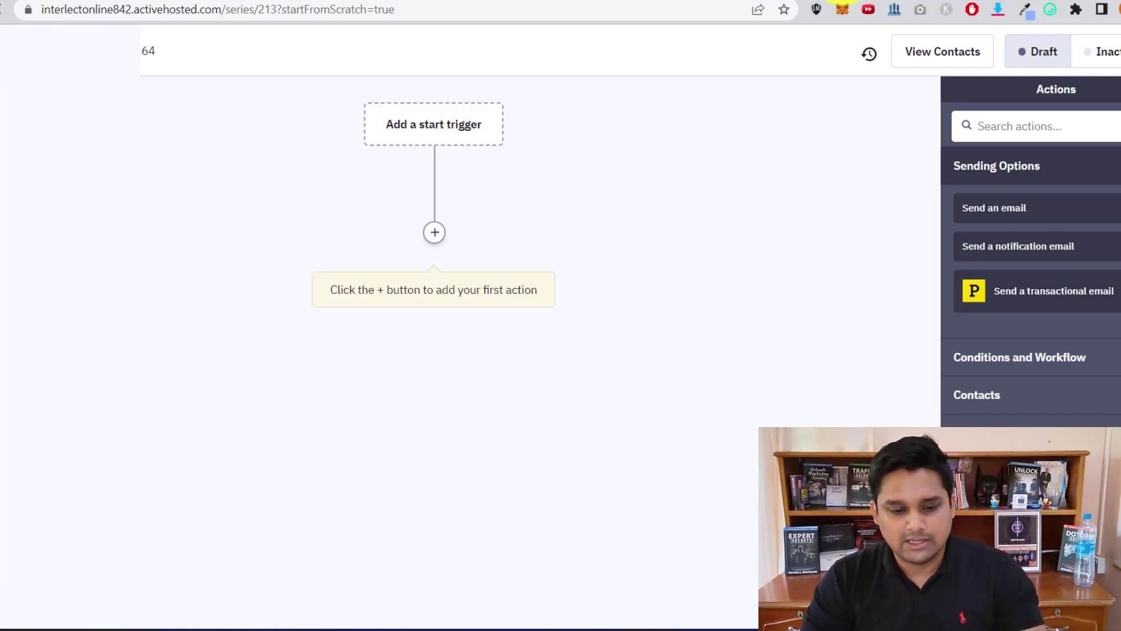
click(465, 130)
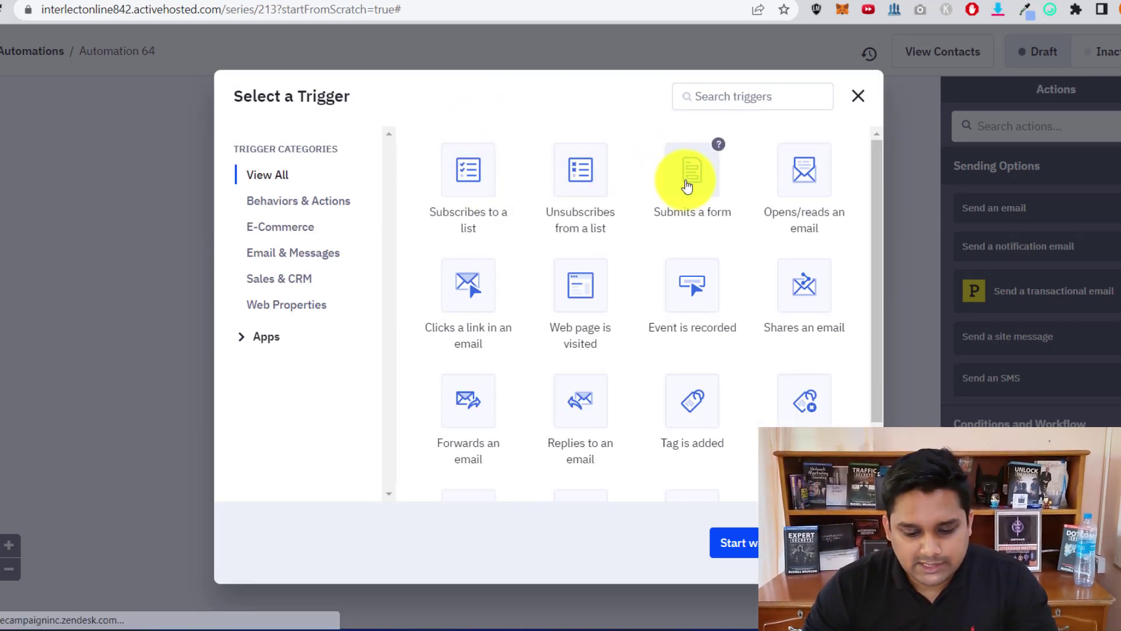
click(702, 419)
click(348, 161)
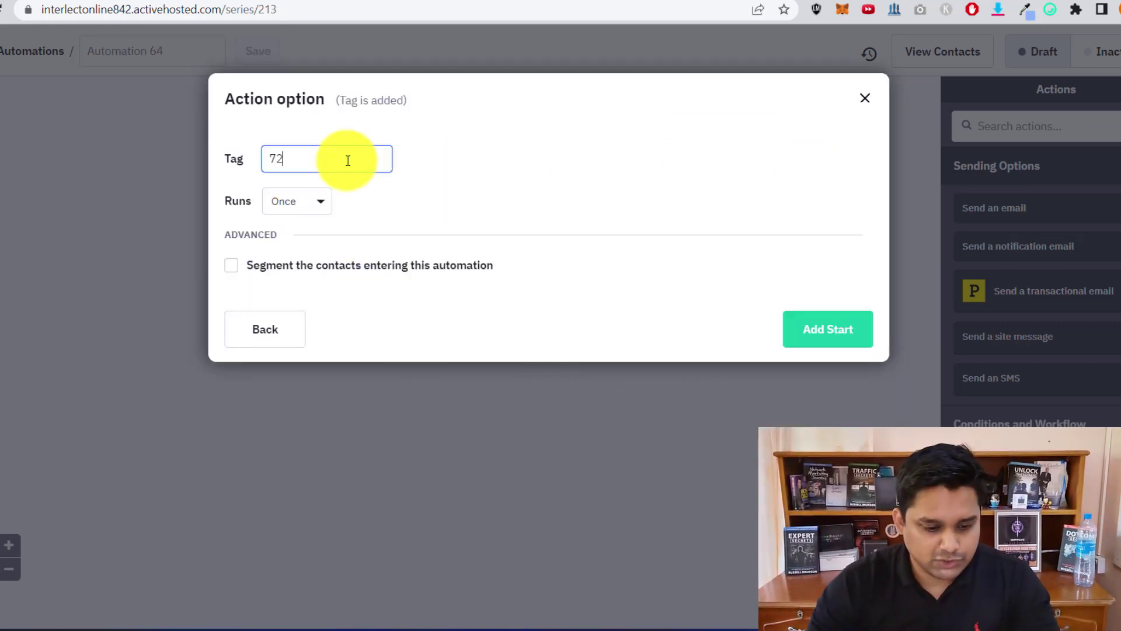
text(72)
click(345, 194)
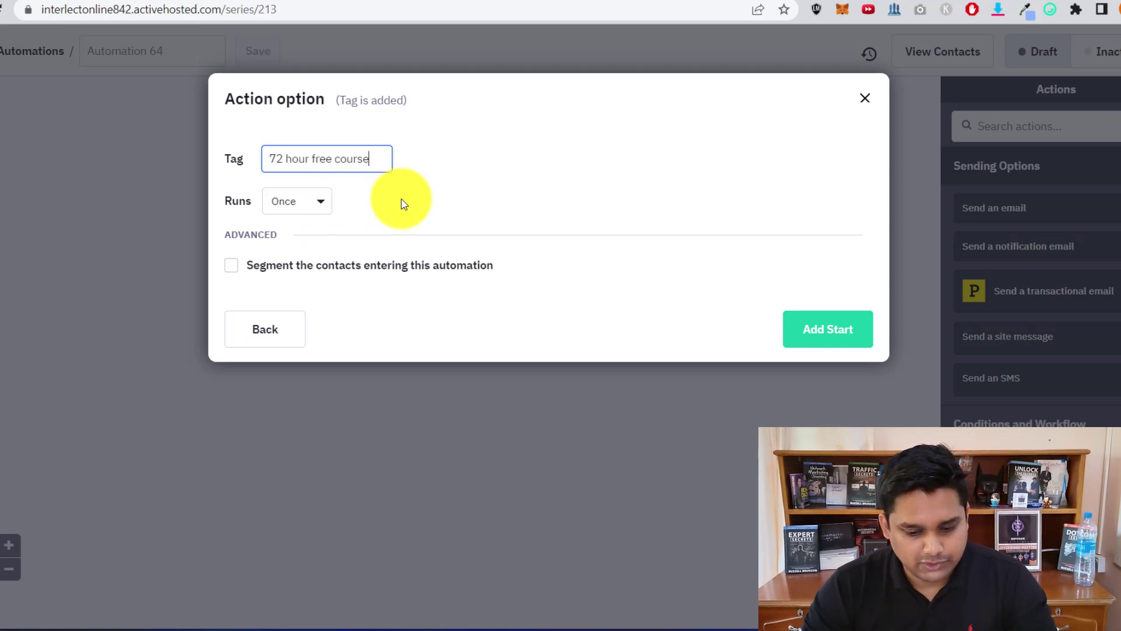
click(828, 329)
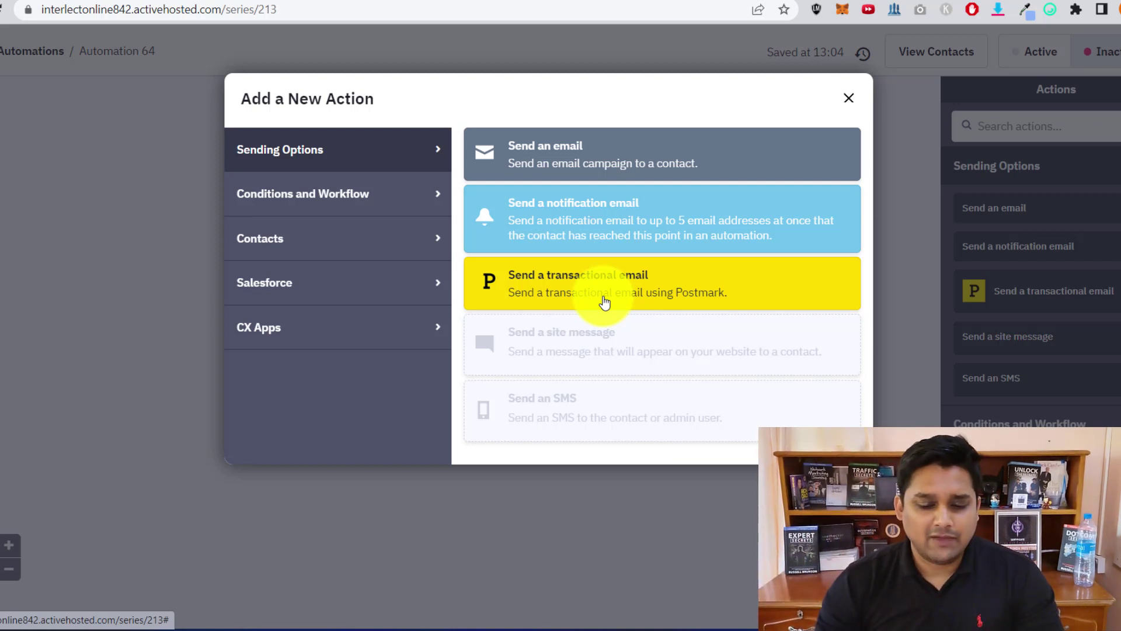
Add a "Send an email" action with a new email named "test 1 for 72 hour", using the Classic Designer template type.
mouse_move(647, 344)
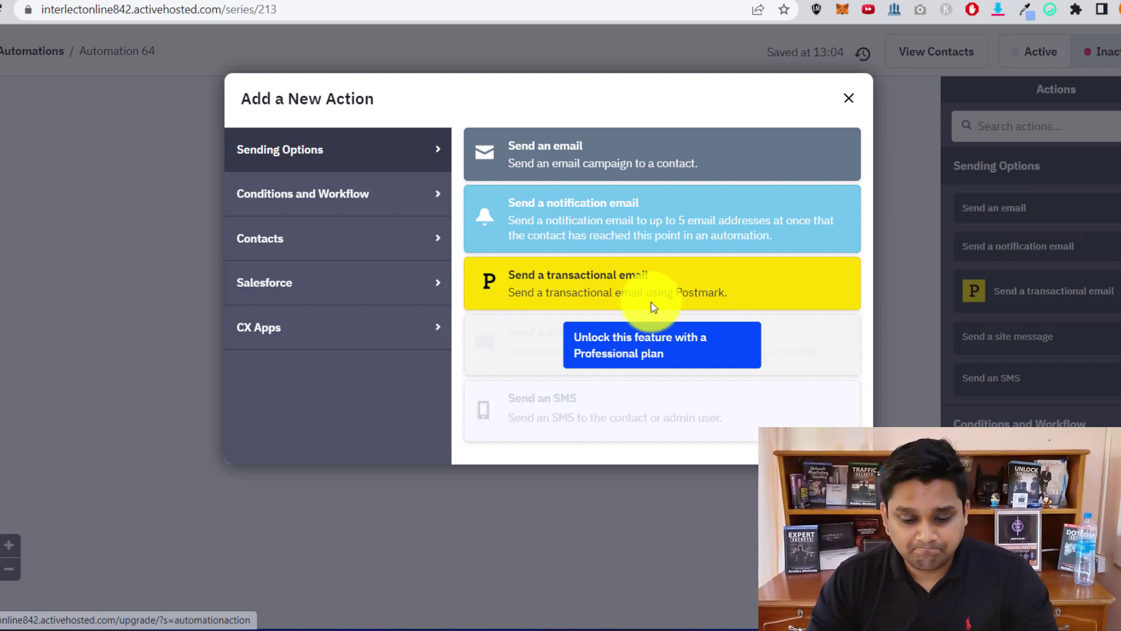
click(533, 154)
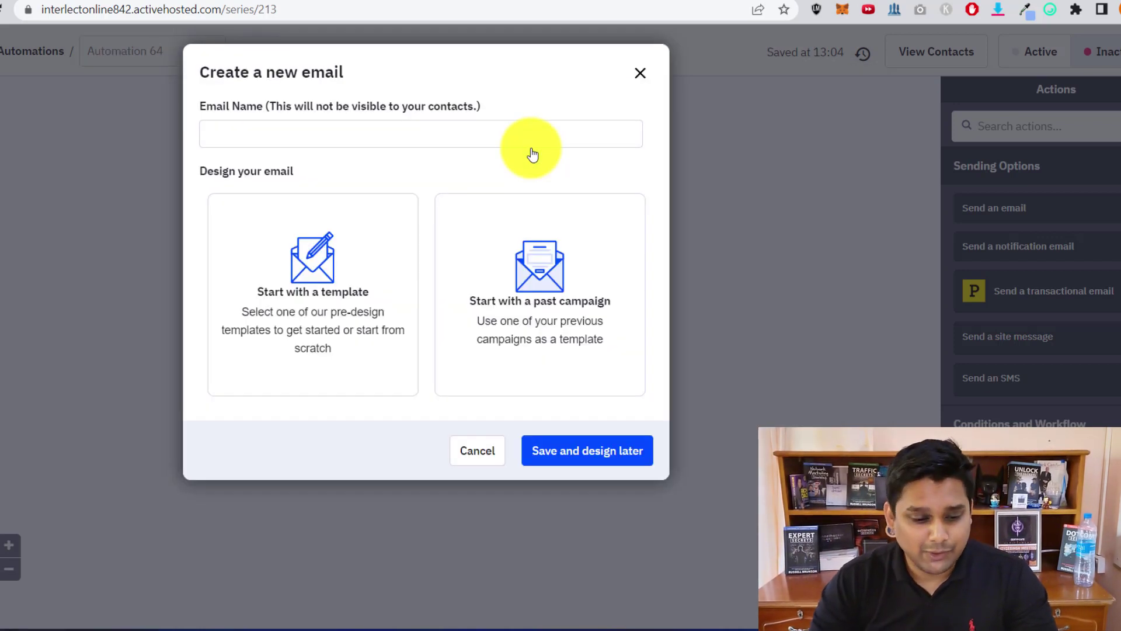
click(450, 140)
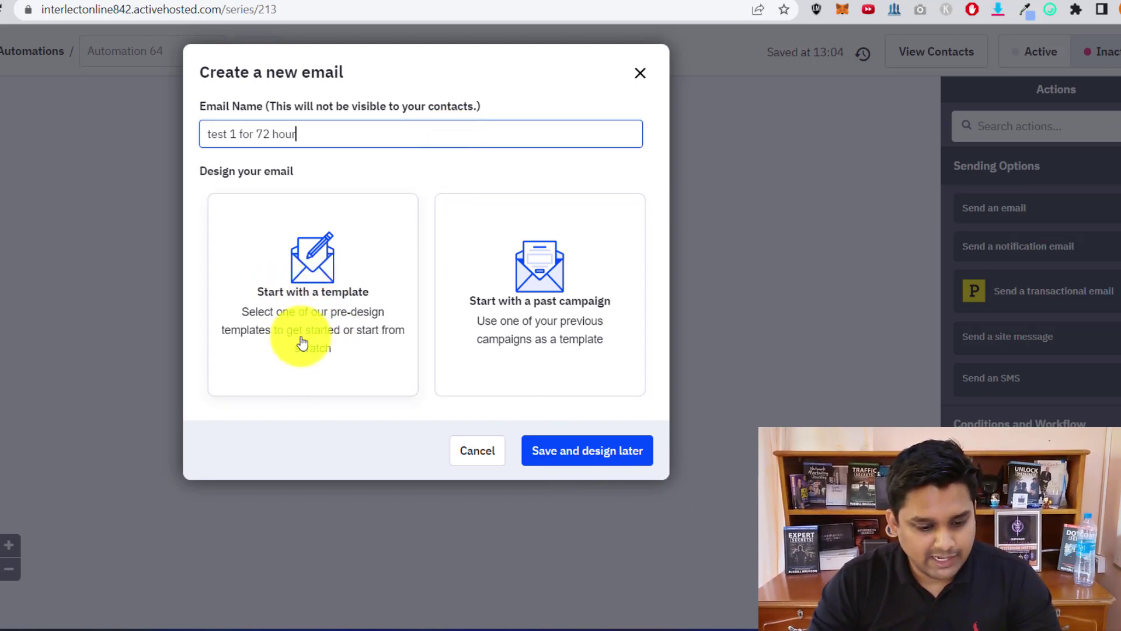
click(362, 321)
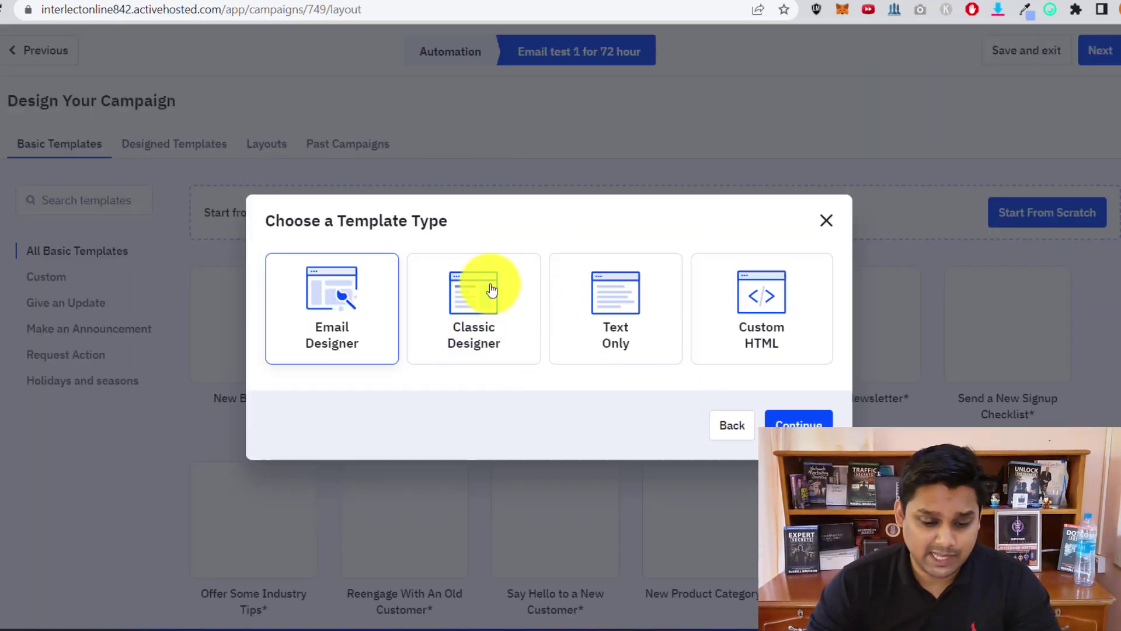
click(492, 290)
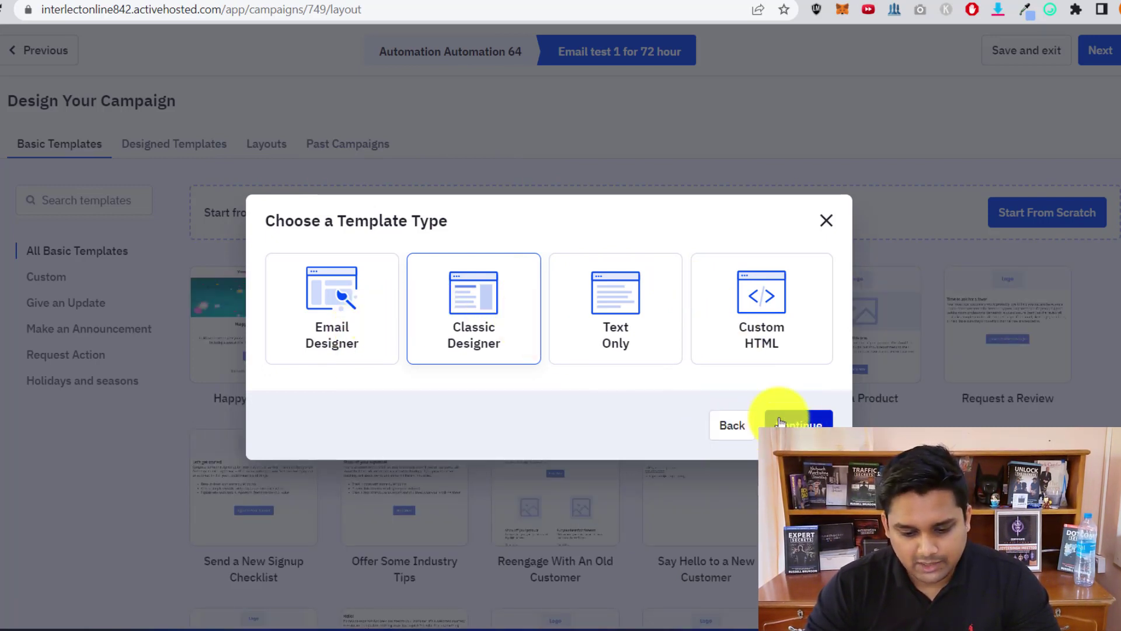
click(675, 475)
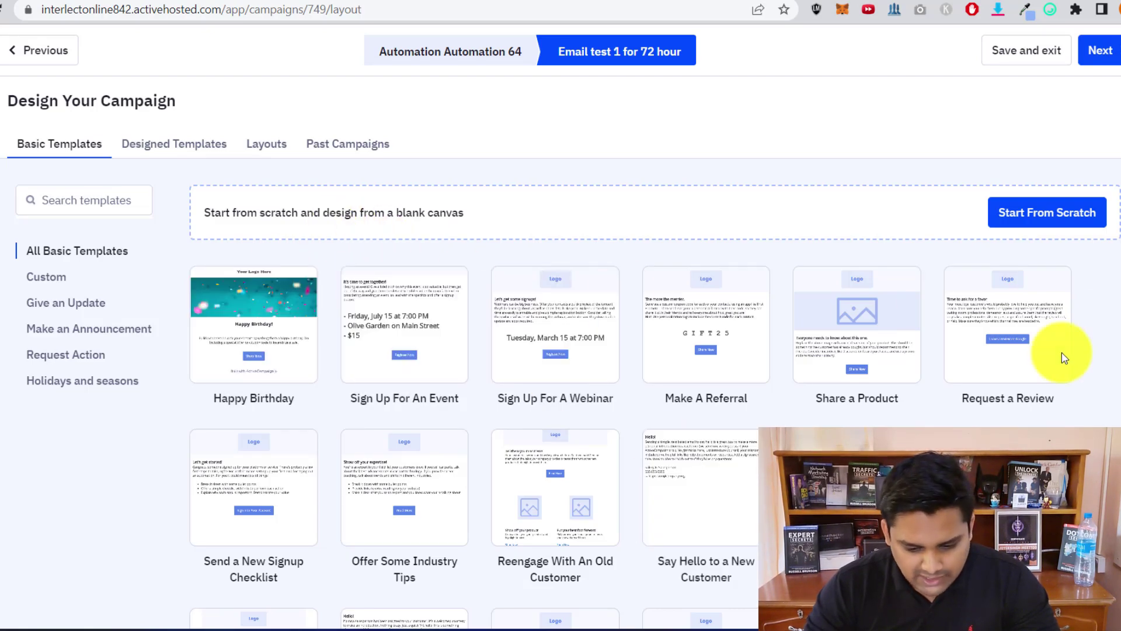
Base the email on the past campaign "Resend email 1" and set its subject to "this is a test".
mouse_move(539, 349)
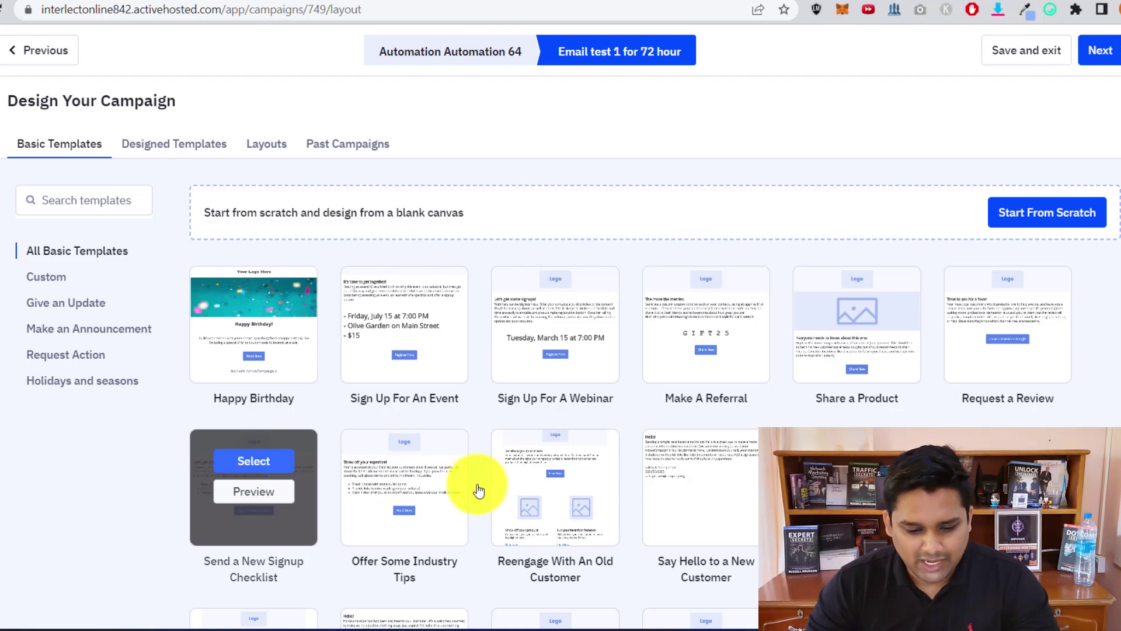
click(334, 150)
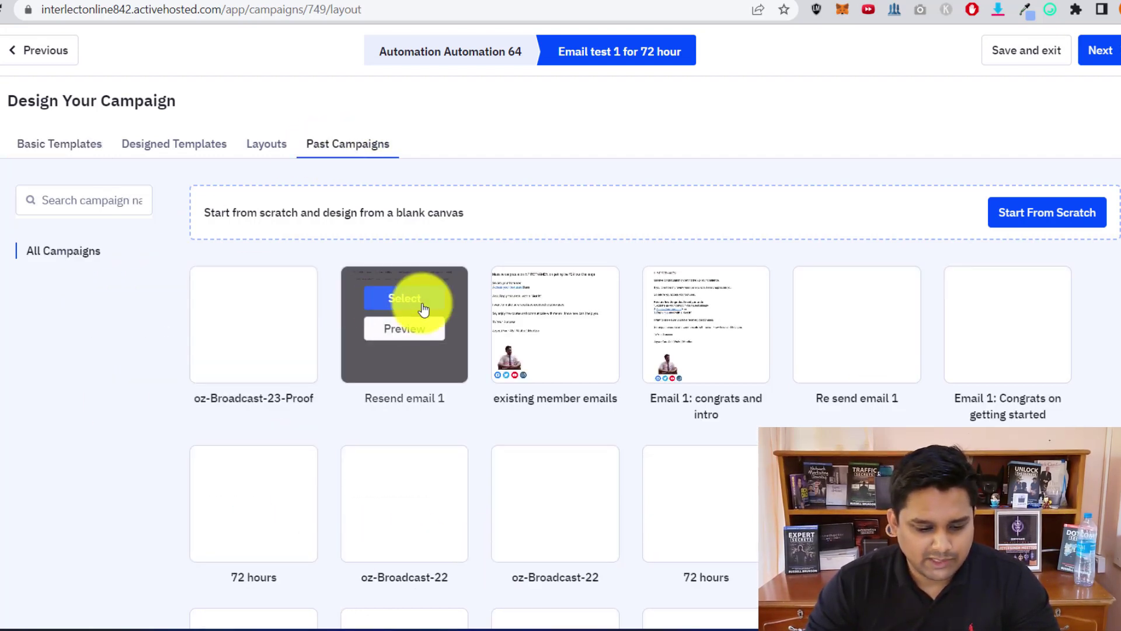
click(428, 306)
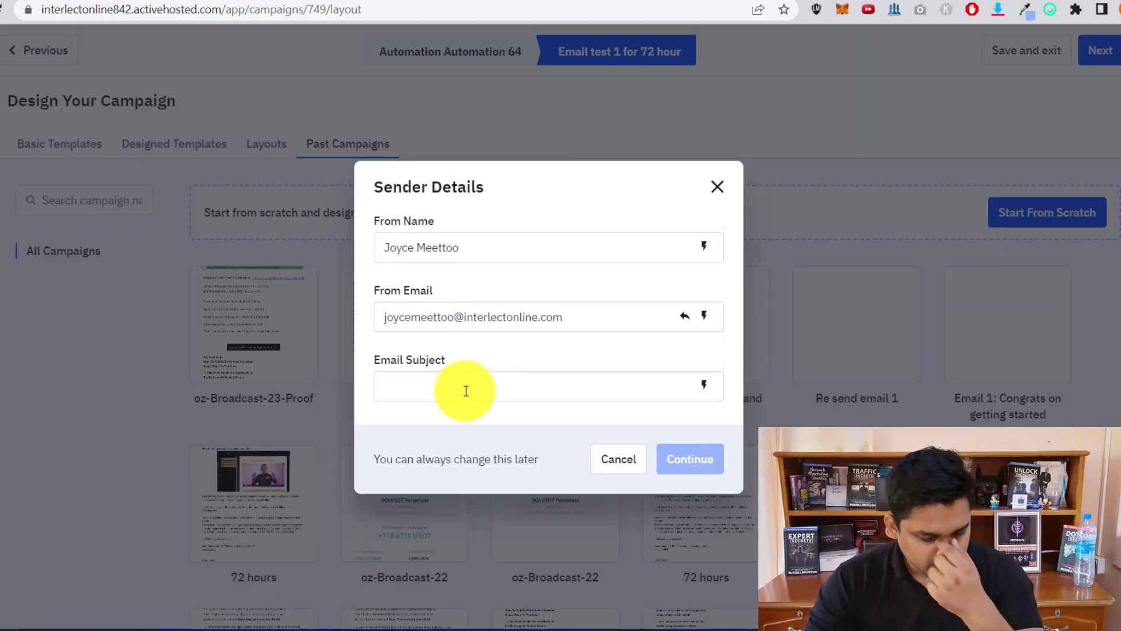
click(463, 397)
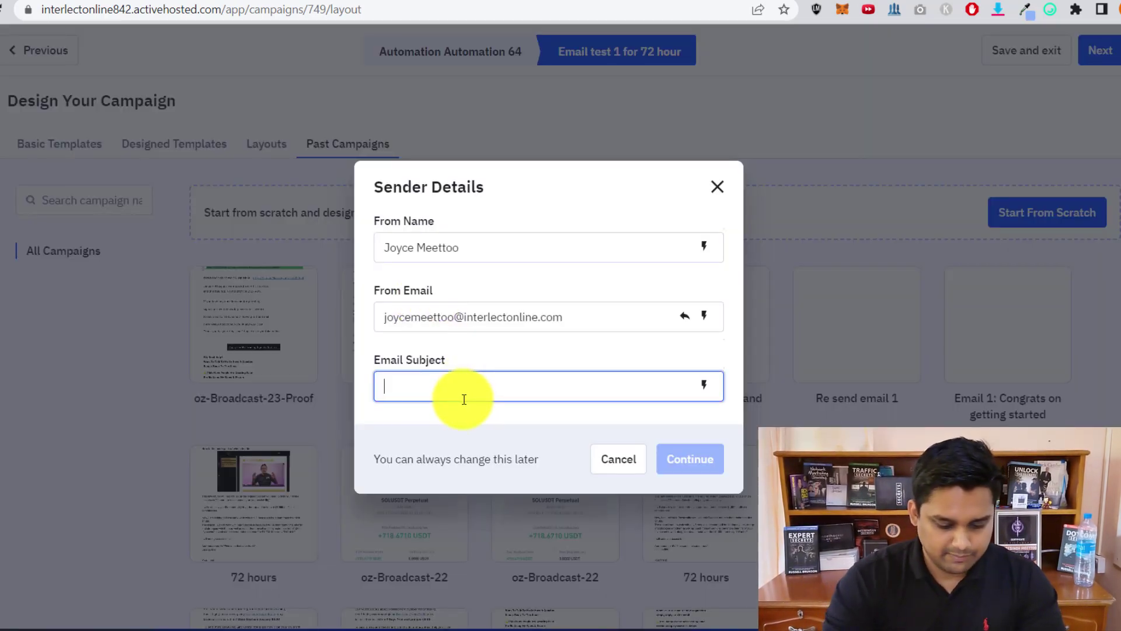
text(this is a test)
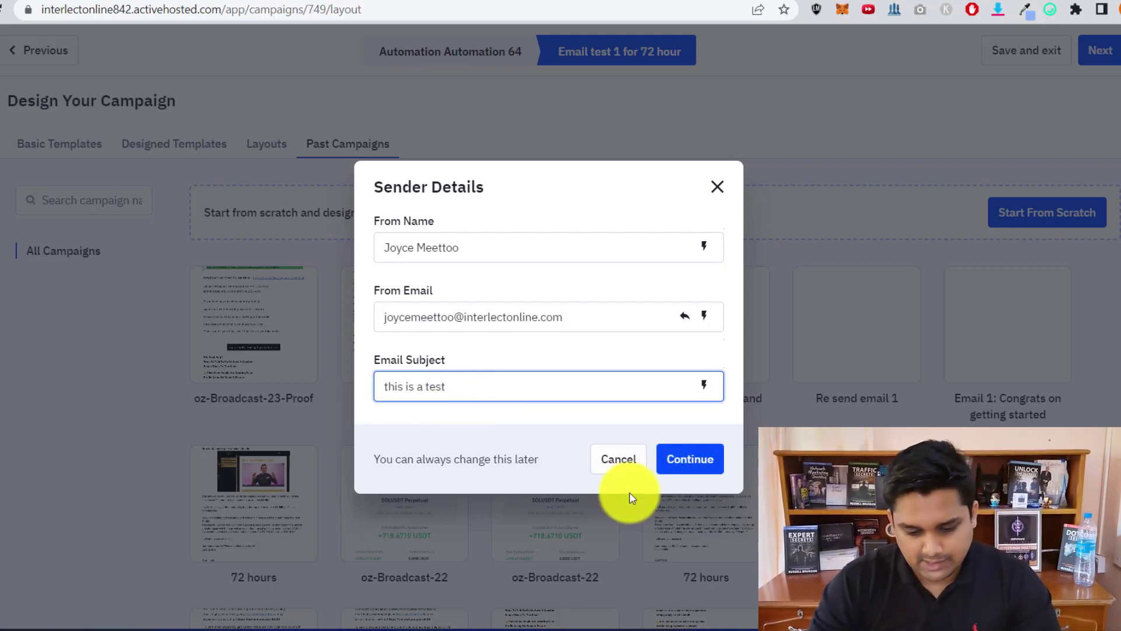
click(680, 463)
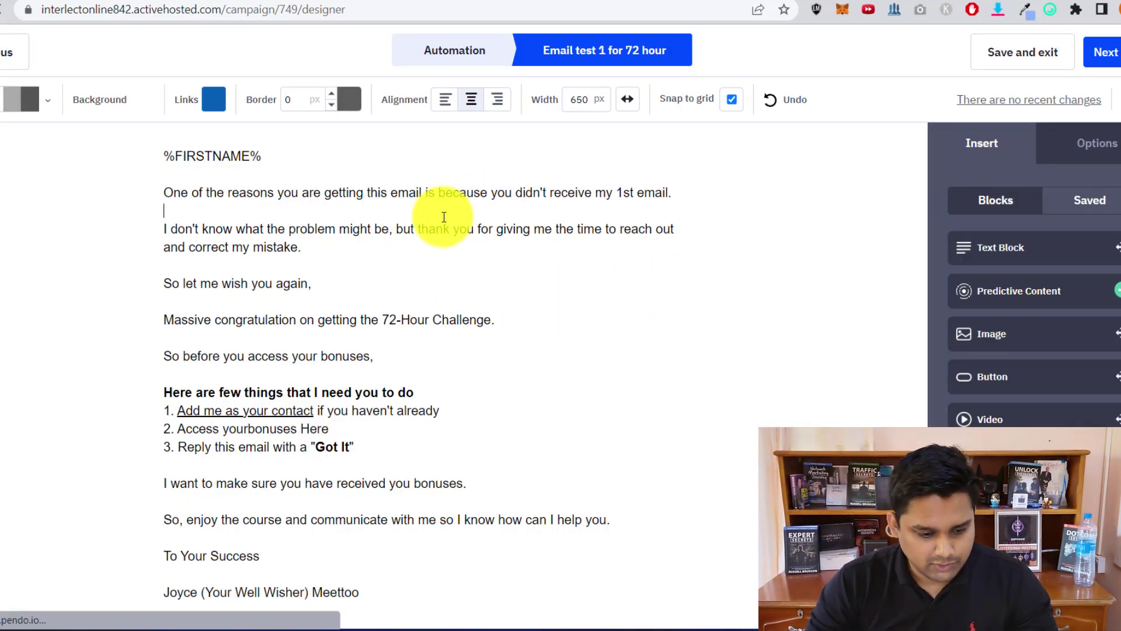
Replace the email's body text with "test 1", then review the campaign summary and finish the email.
key(ctrl+a)
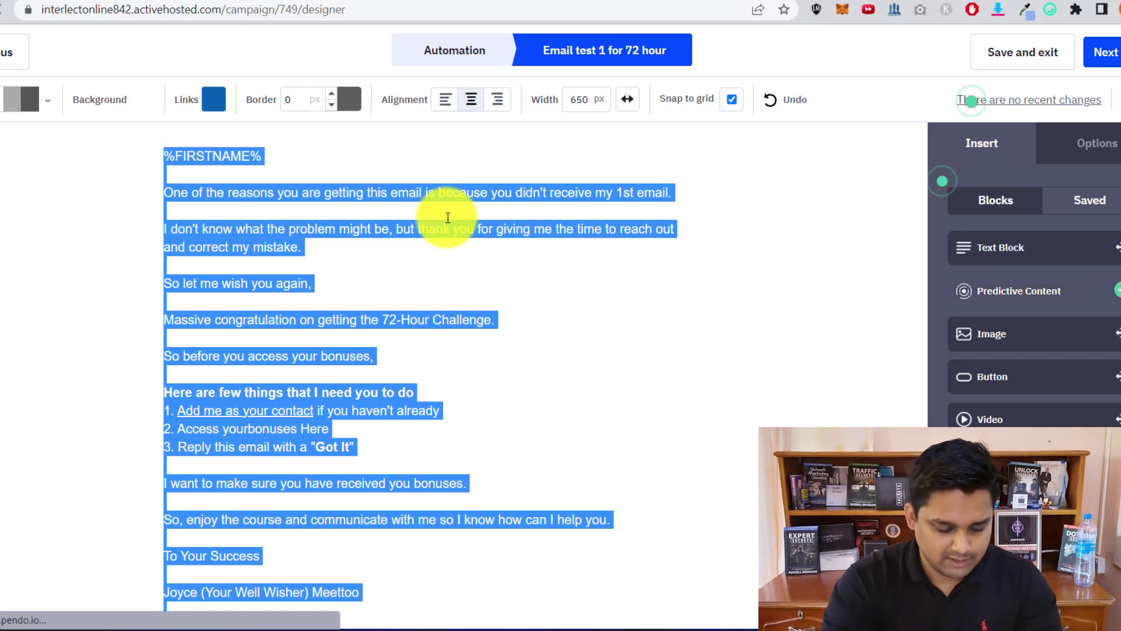
text(test 1)
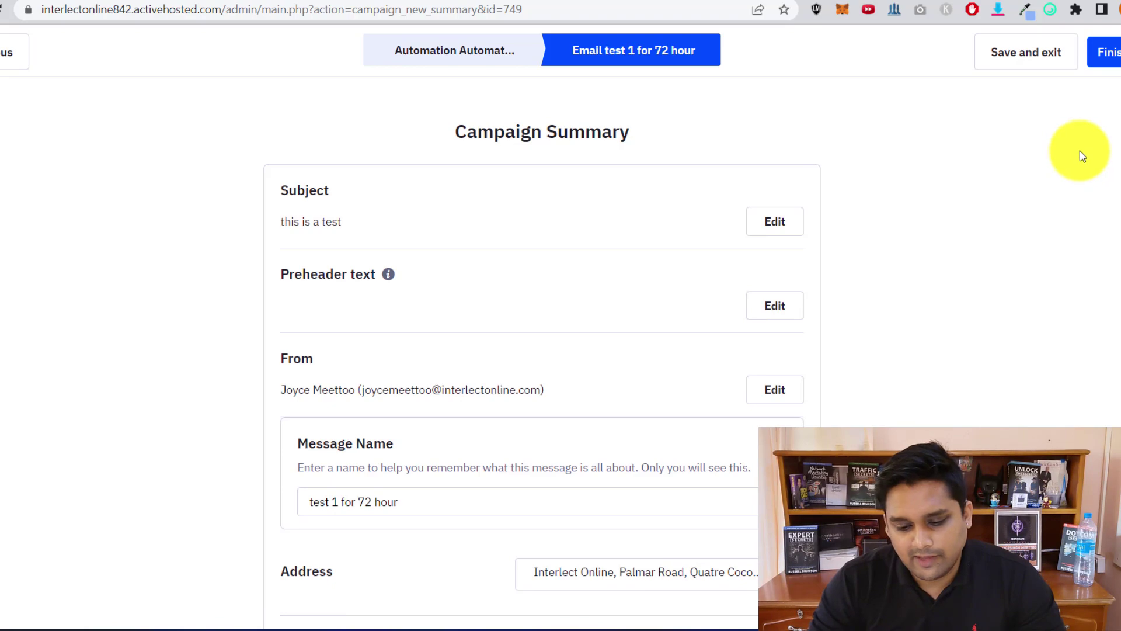
scroll(1079, 151, down, 10)
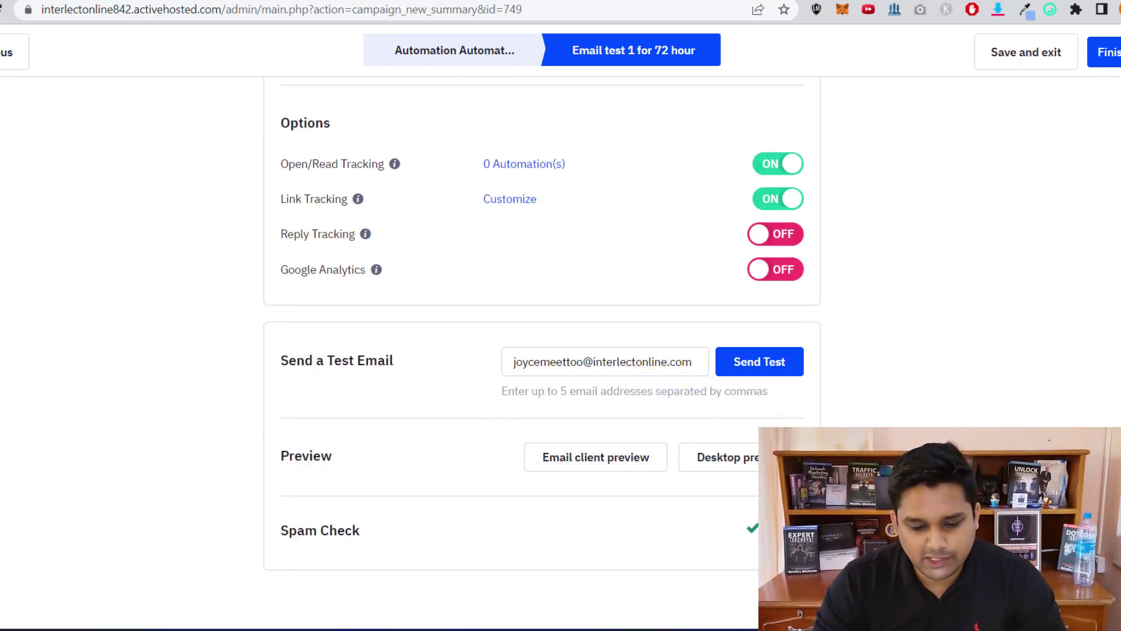
scroll(733, 586, up, 7)
scroll(733, 586, down, 6)
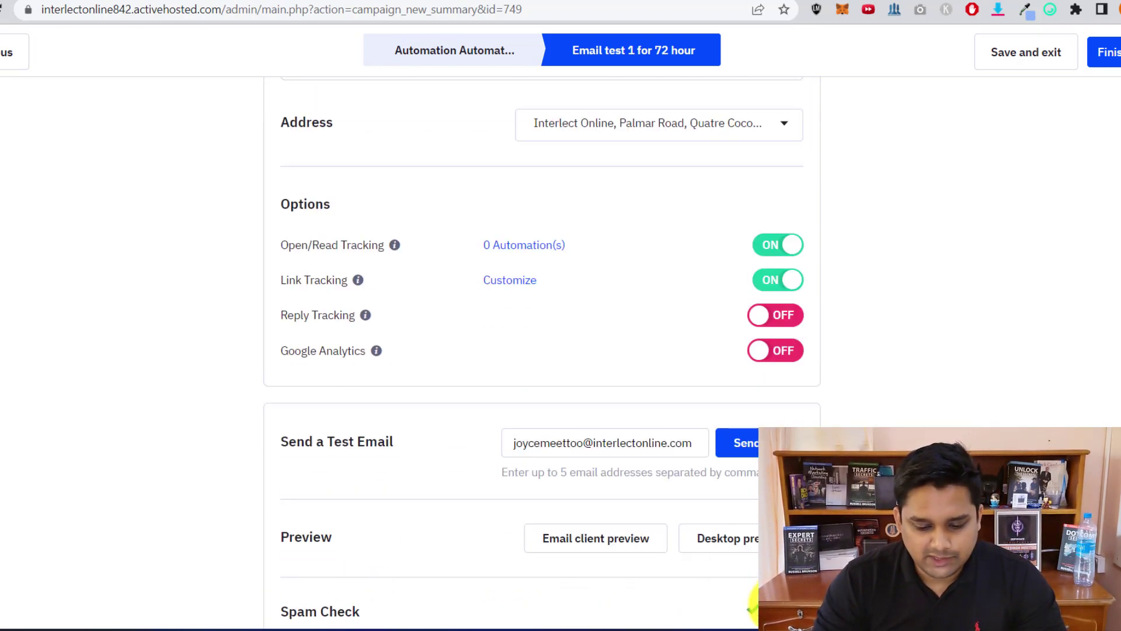
scroll(744, 566, down, 2)
scroll(734, 586, up, 9)
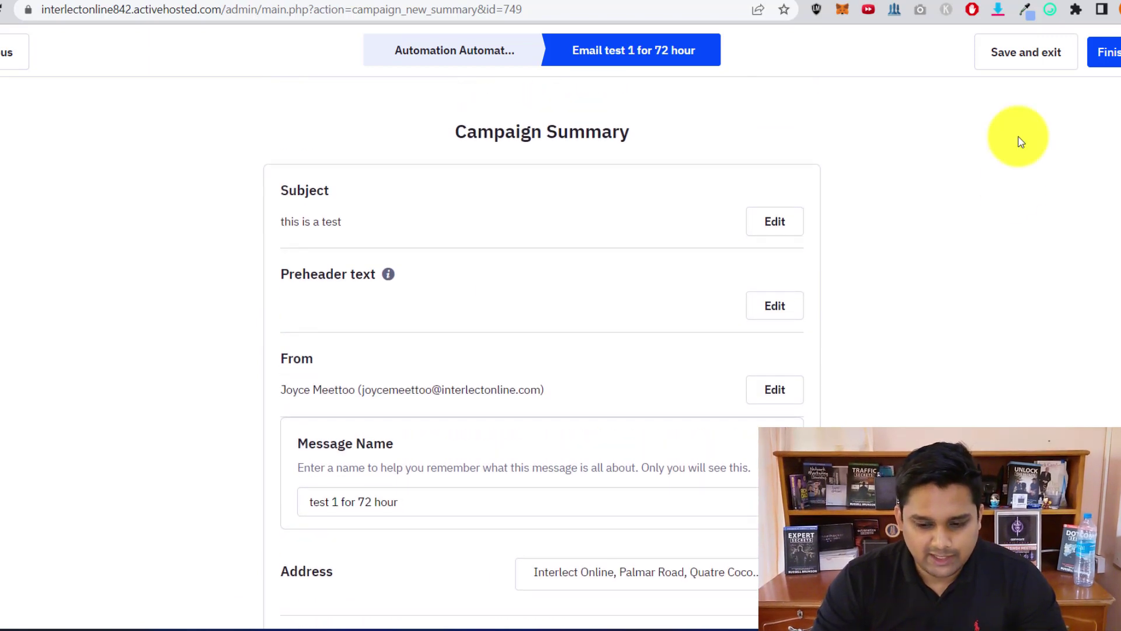
click(1109, 54)
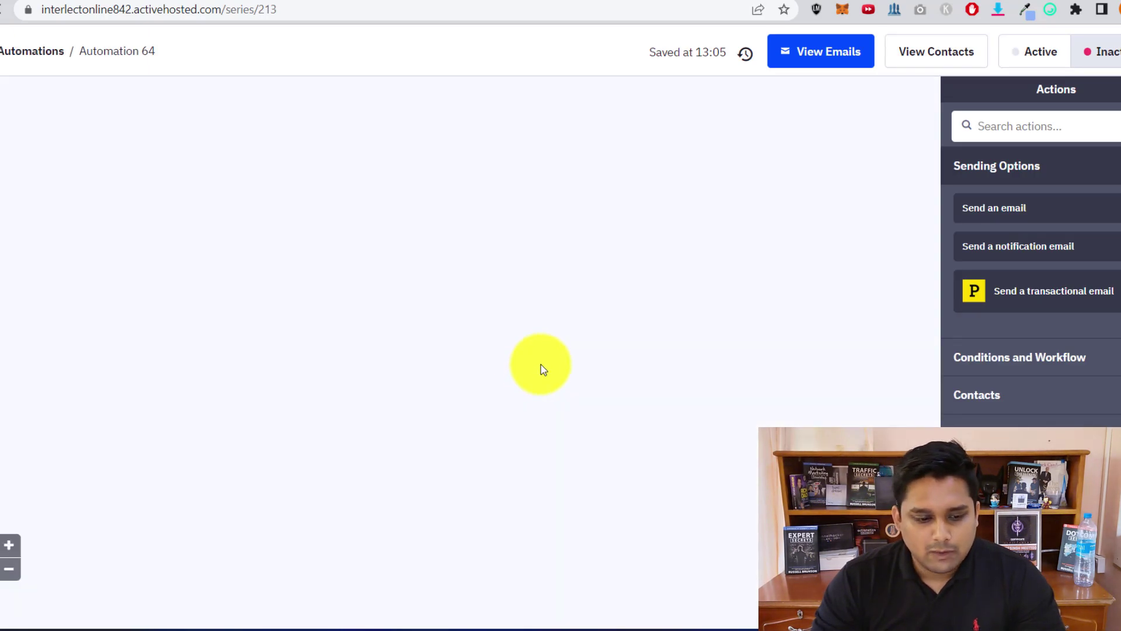
Save "test 1 for 72 hour" as the email to send and add a wait condition of 999 days after it.
click(120, 52)
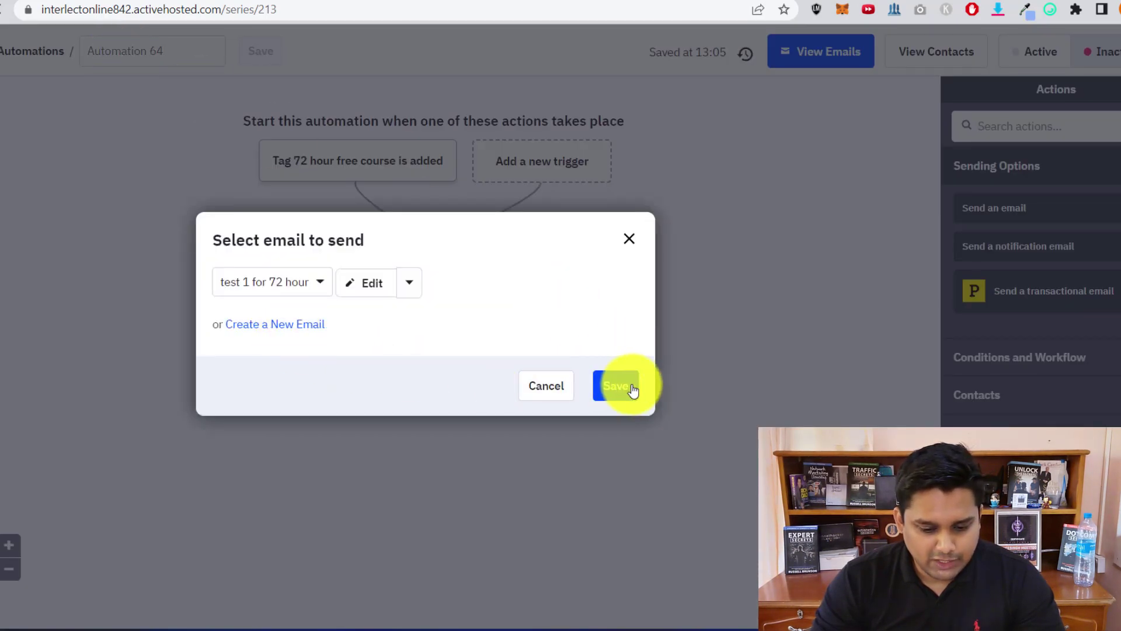
click(633, 388)
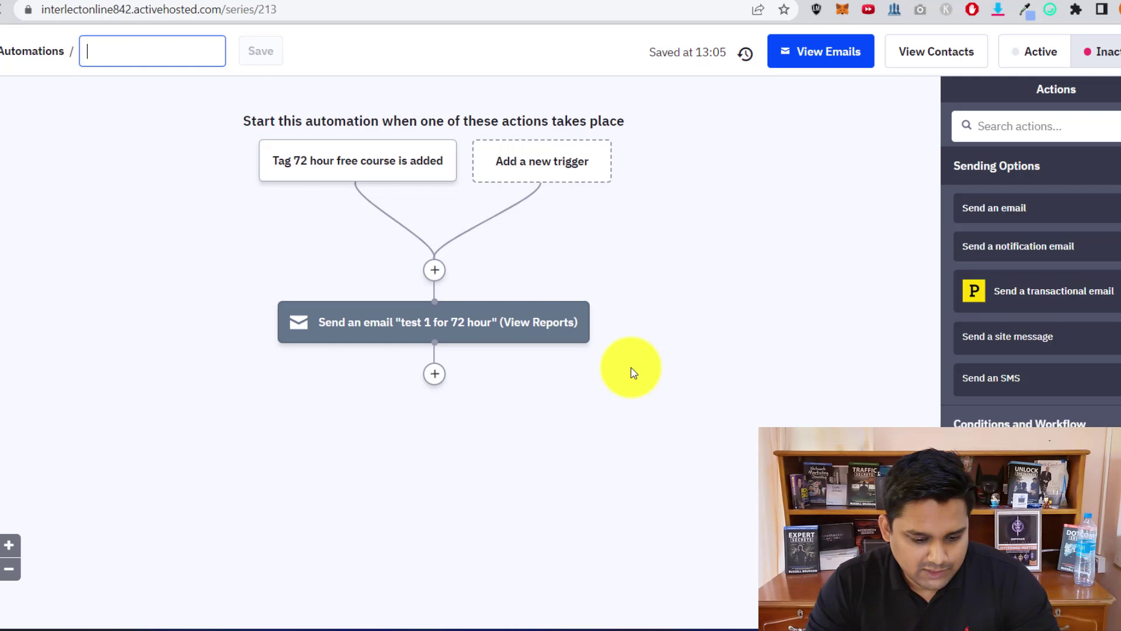
click(436, 377)
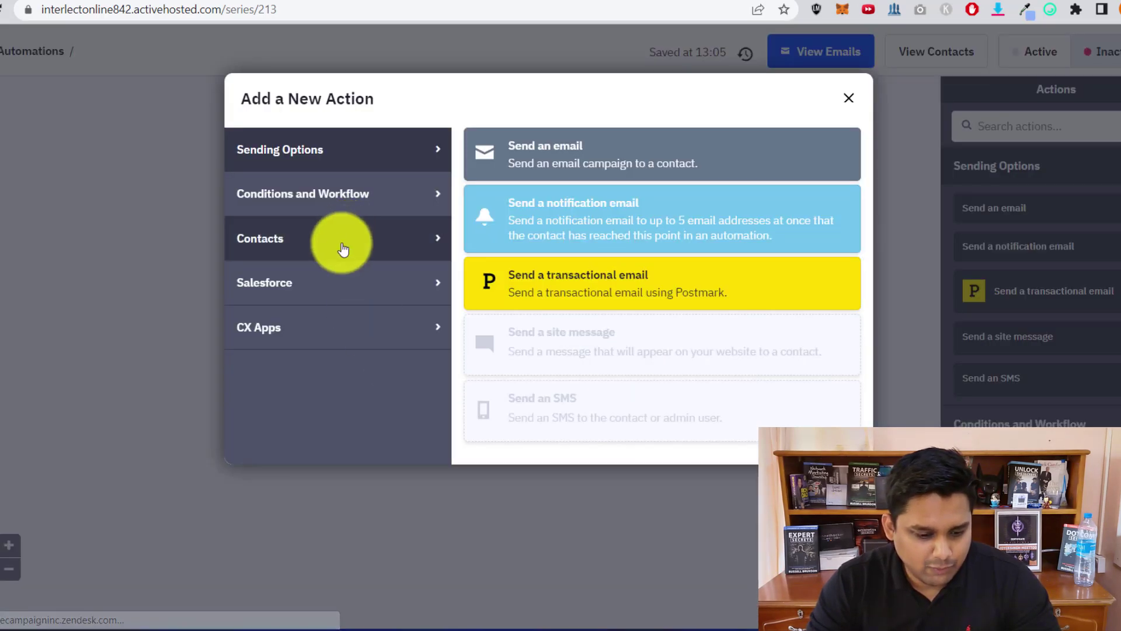
click(347, 198)
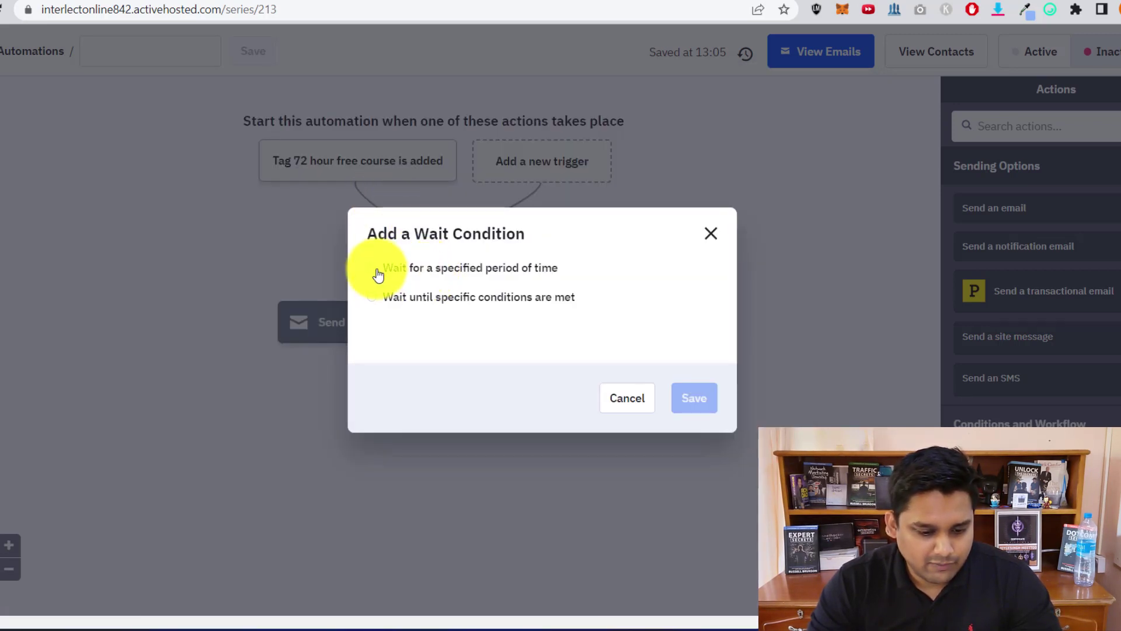
click(377, 273)
drag(413, 282, 384, 284)
text(999)
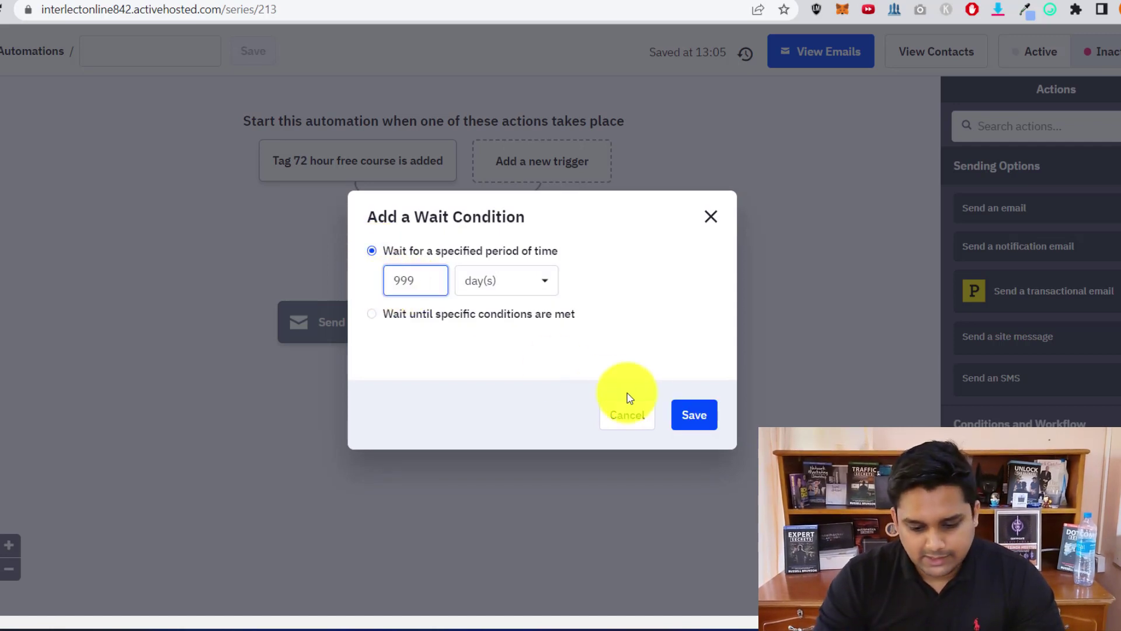
click(694, 414)
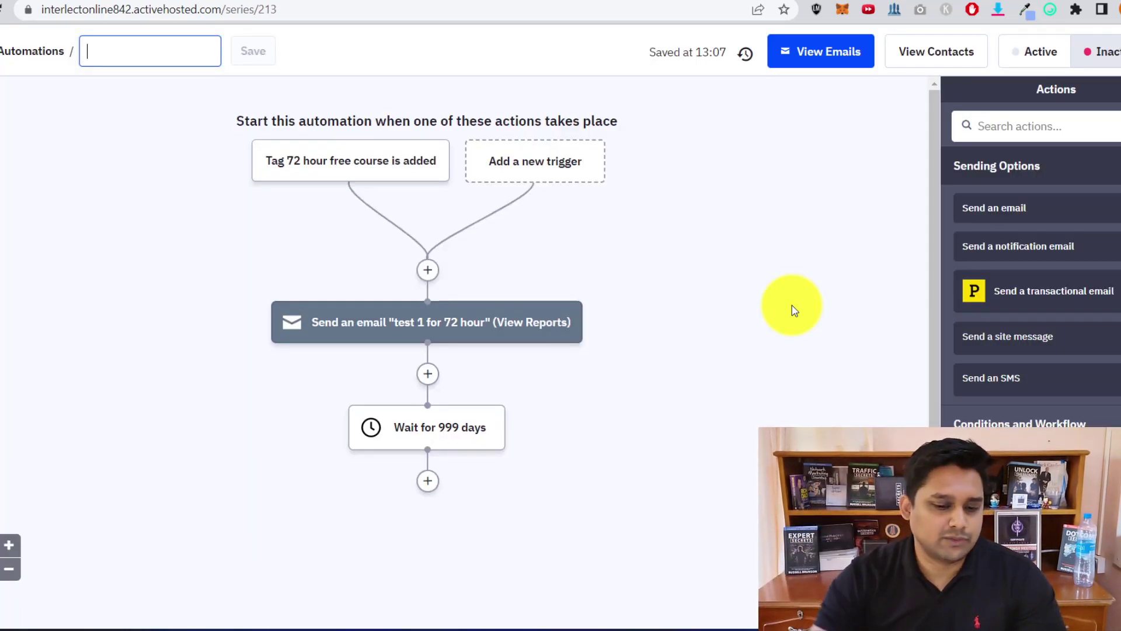
Name the automation "72 H free course" and set it to active.
click(174, 47)
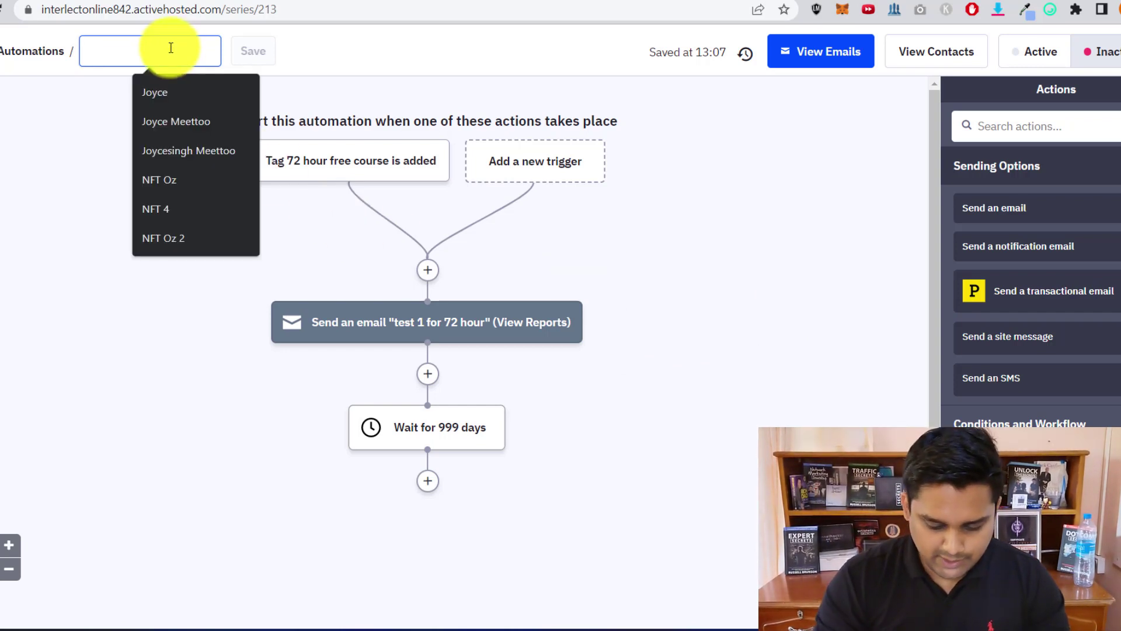
text(72 fre)
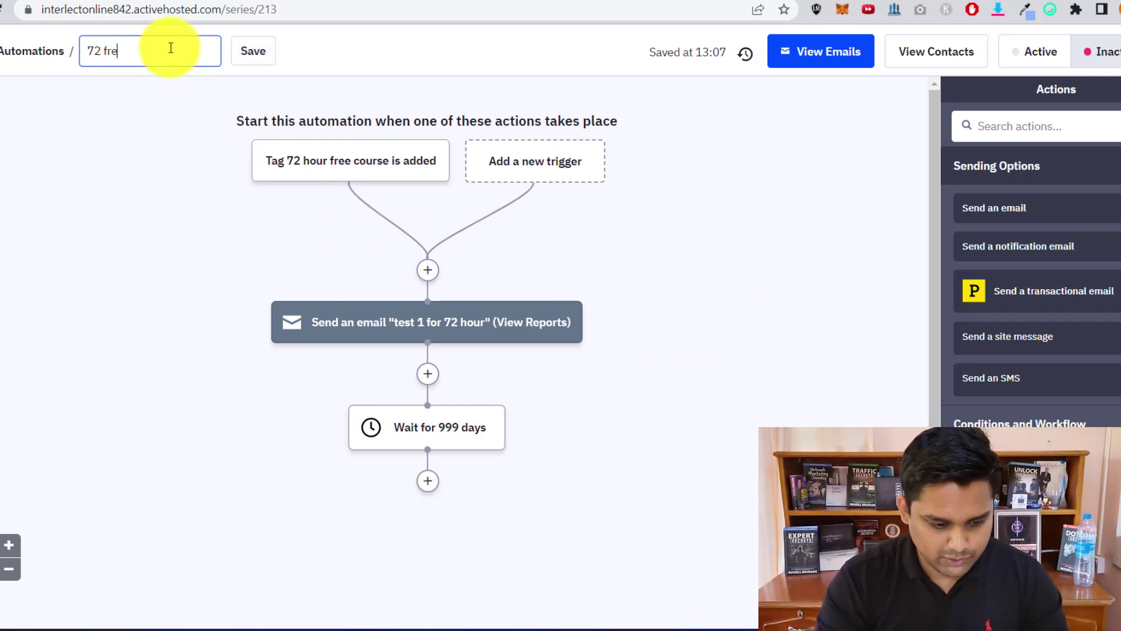
key(BackSpace)
key(BackSpace)
key(BackSpace)
text(H)
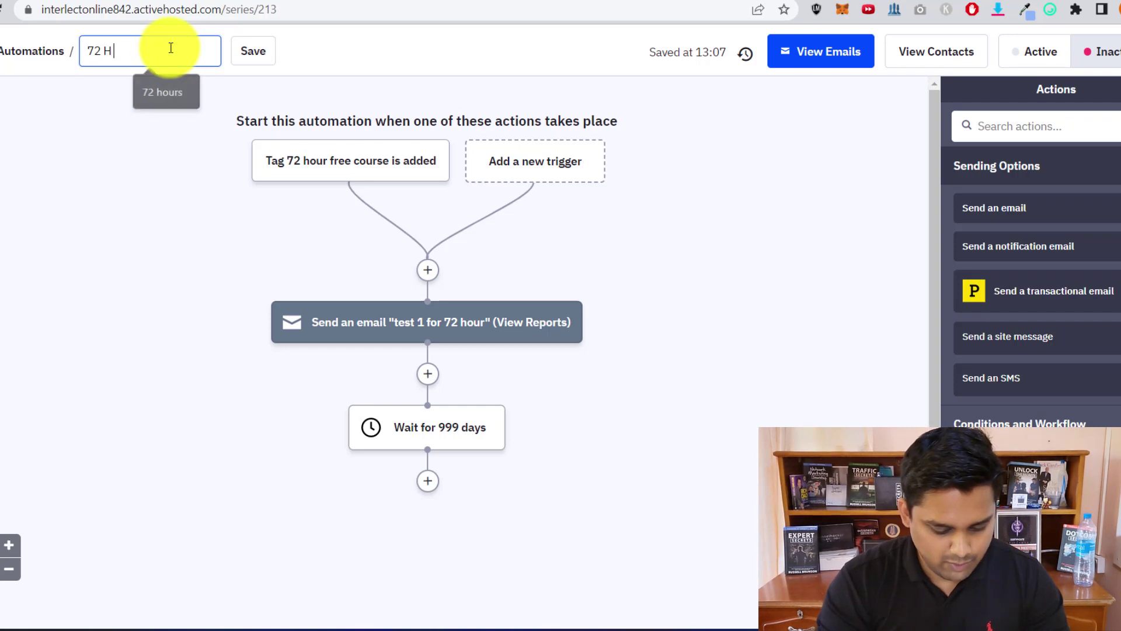
text( free)
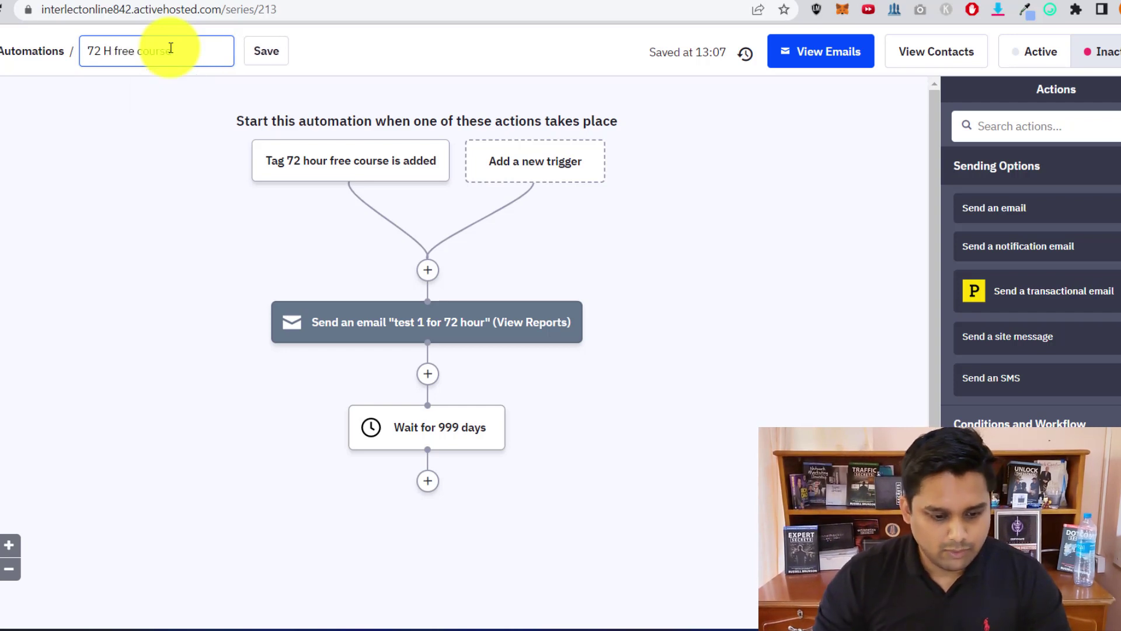
text( course)
click(266, 51)
click(1037, 58)
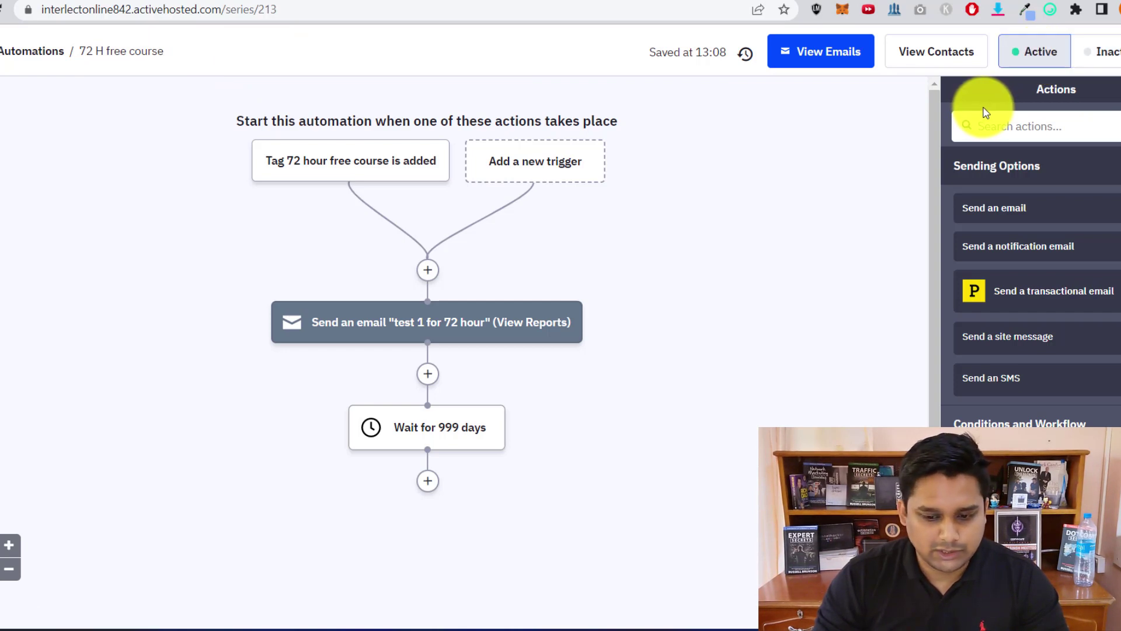
In the automations list, create a new label "72 Hour Free Course" for the "72 H free course" automation.
click(35, 54)
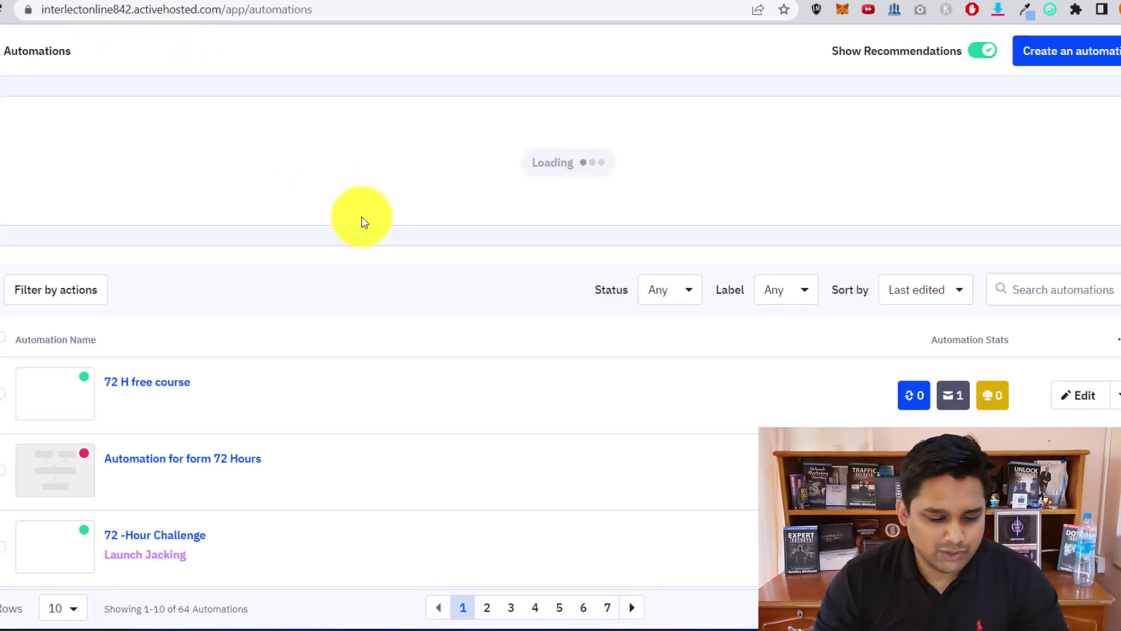
scroll(358, 234, down, 2)
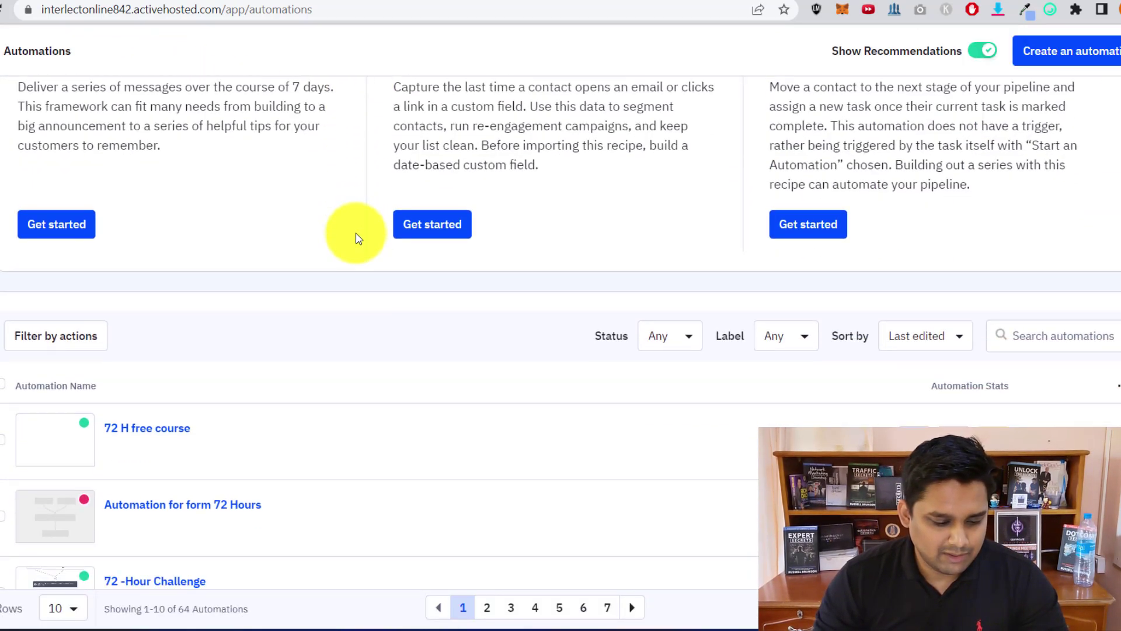
click(121, 451)
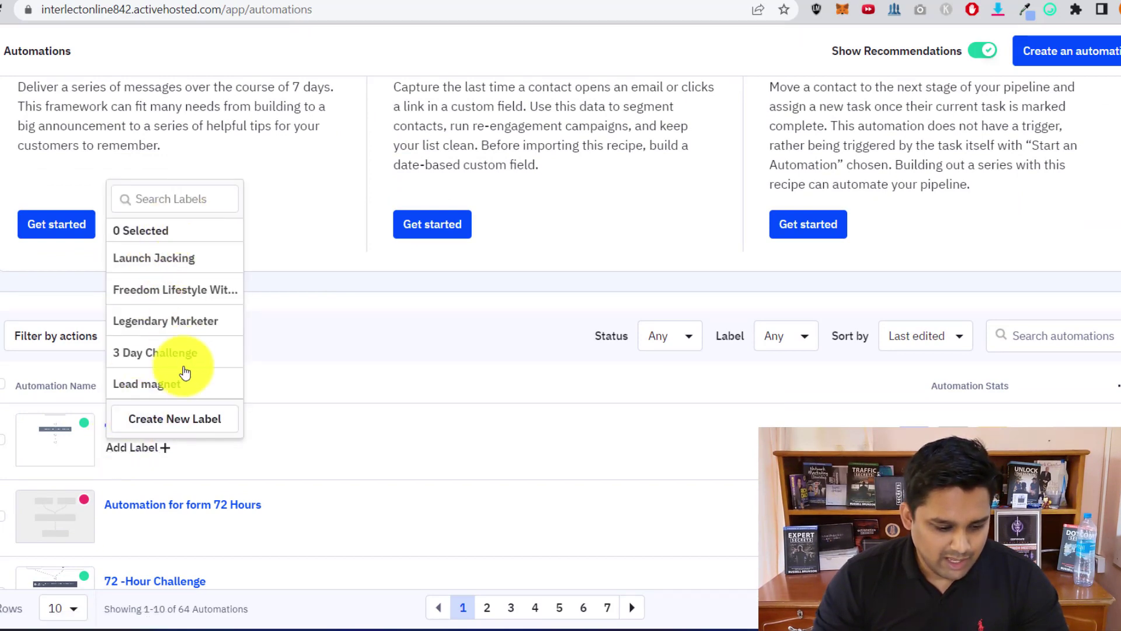
click(173, 420)
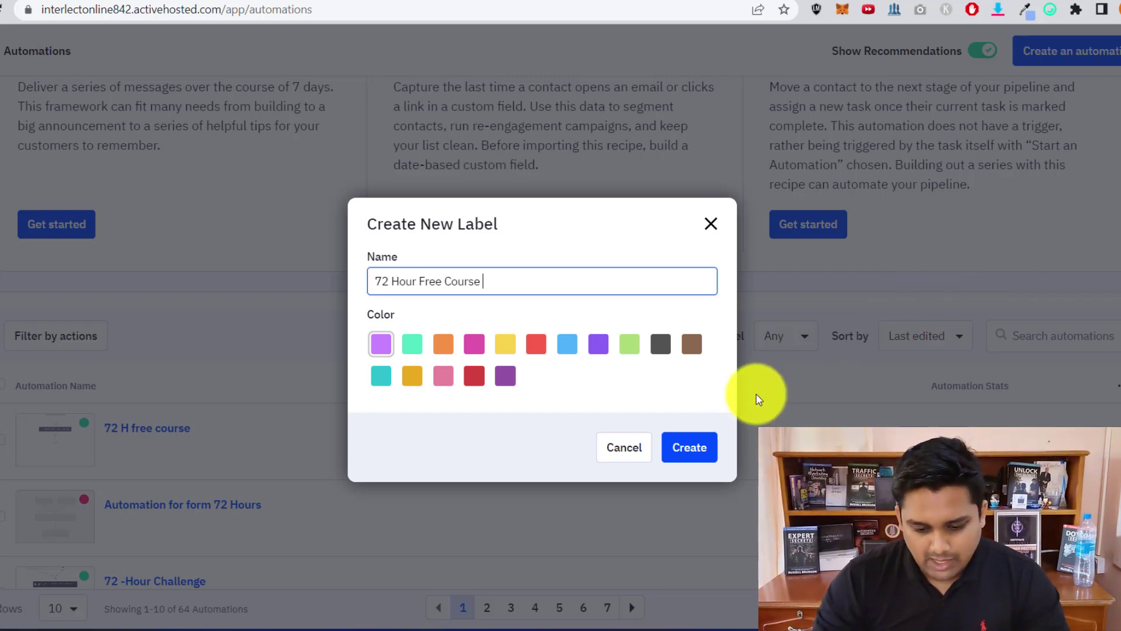
click(710, 442)
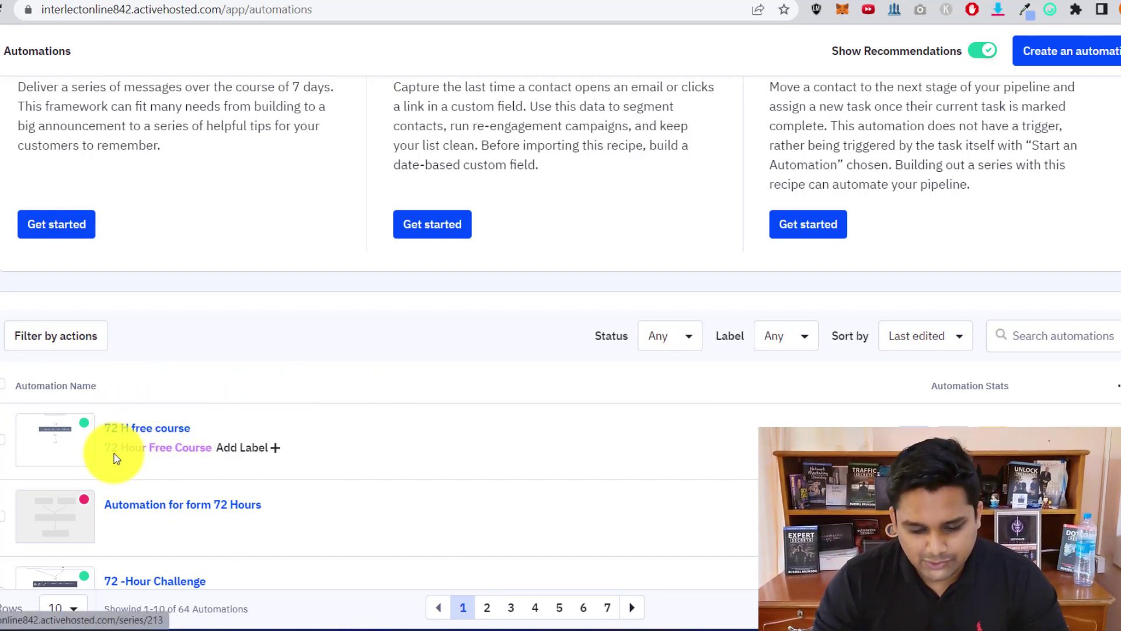
Look through the labels available for filtering the automations list, leaving the filter at Any.
click(801, 342)
scroll(841, 403, down, 5)
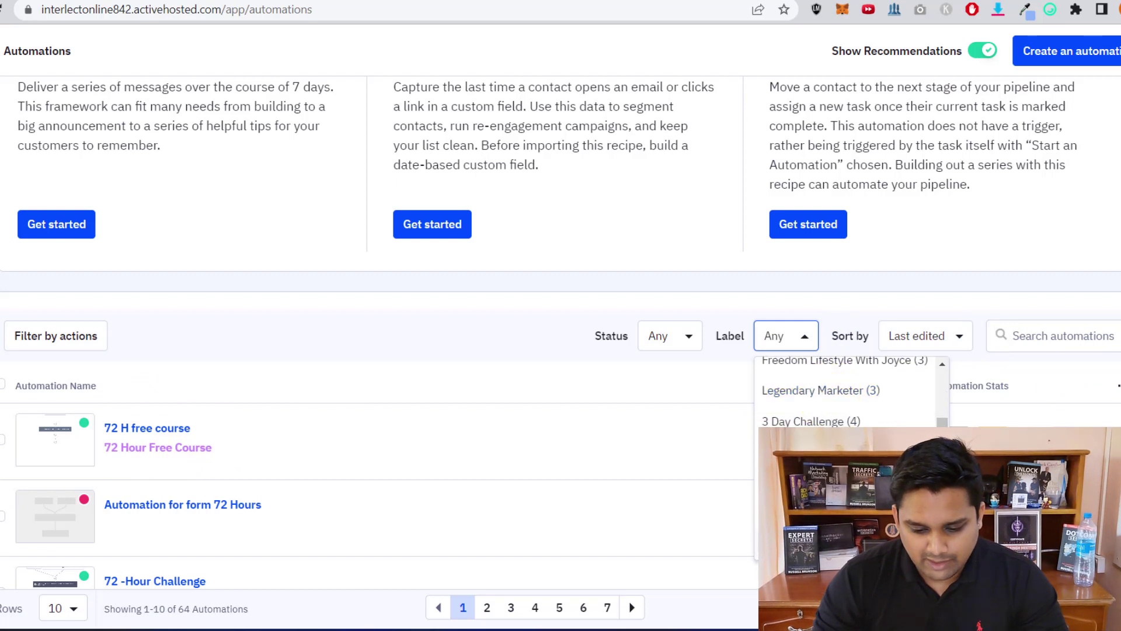
click(809, 336)
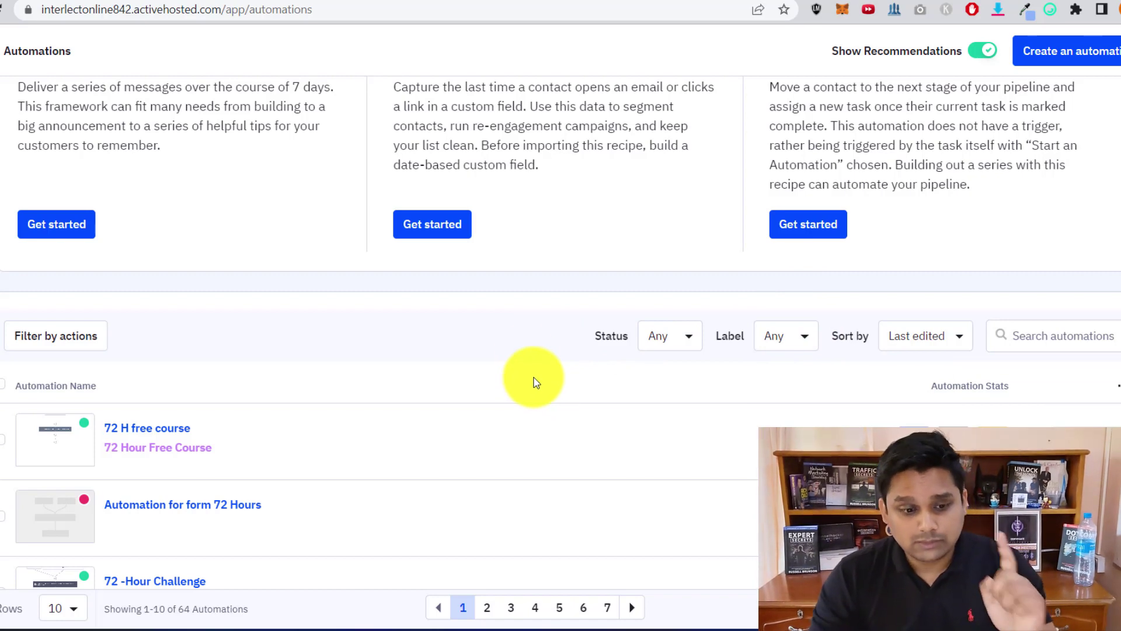
Switch to the live free course page and submit its opt-in form with the test contact's first name and email address.
click(192, 2)
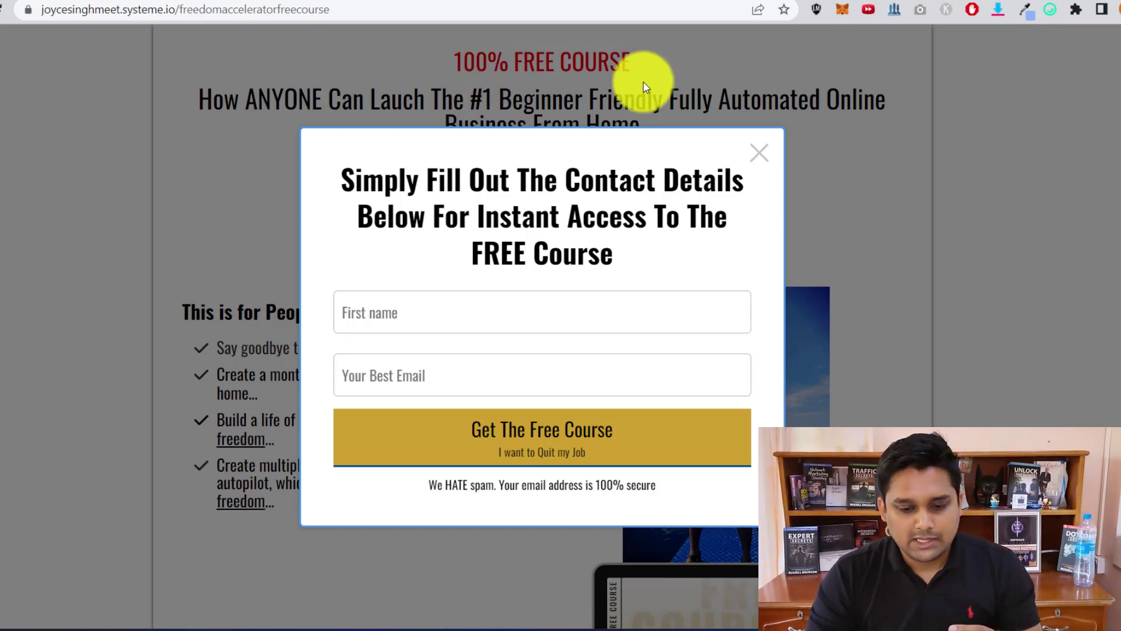
click(760, 153)
scroll(783, 157, down, 6)
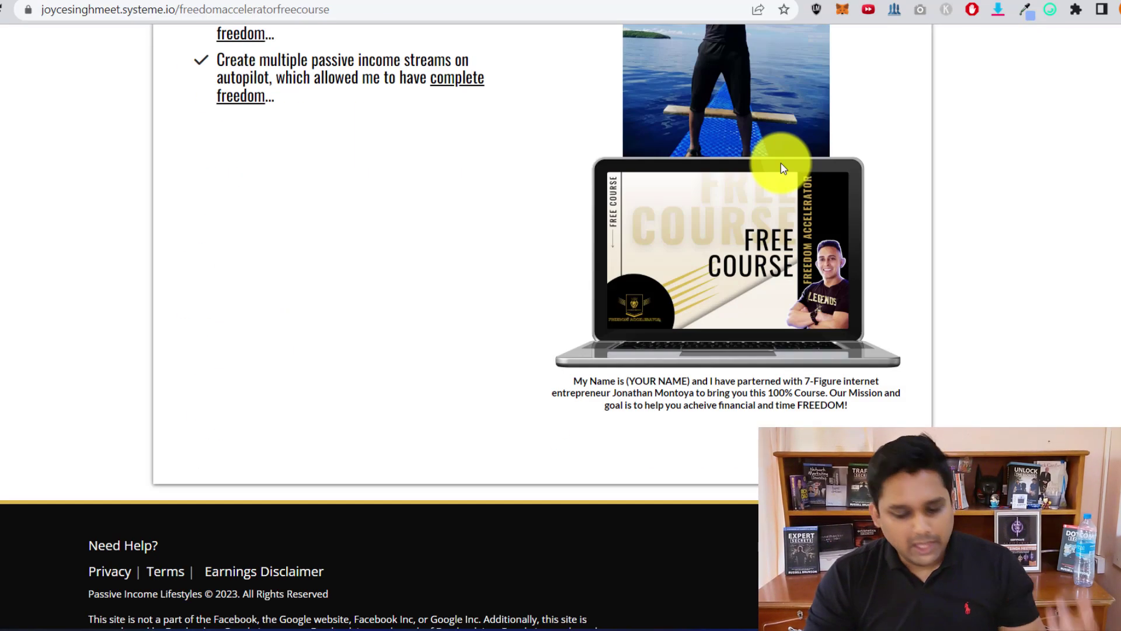
scroll(753, 182, up, 7)
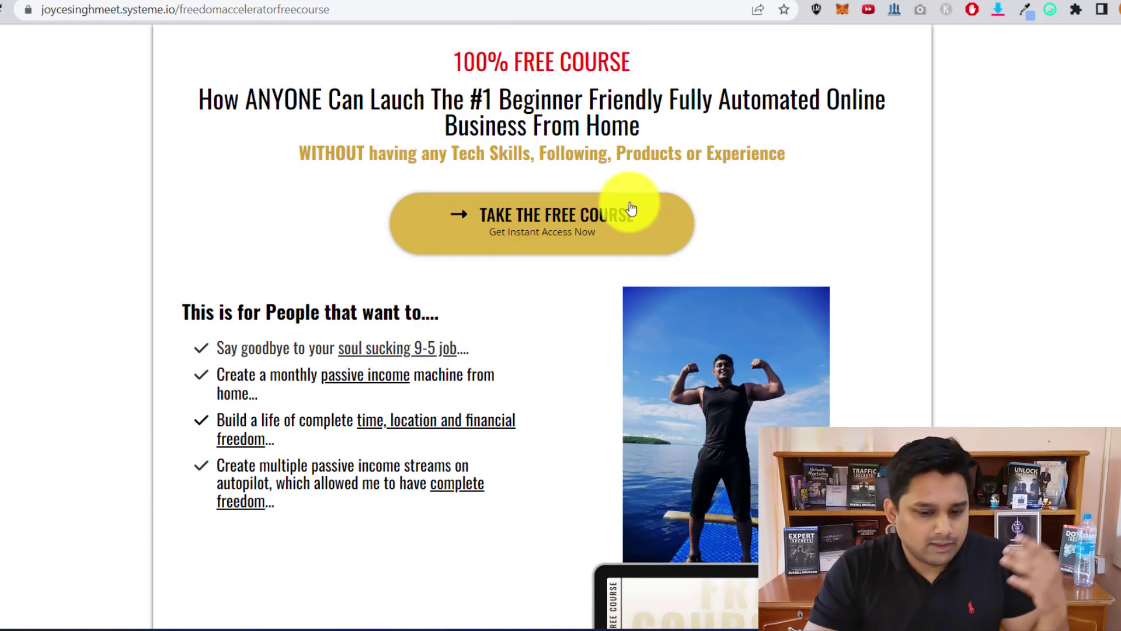
click(618, 236)
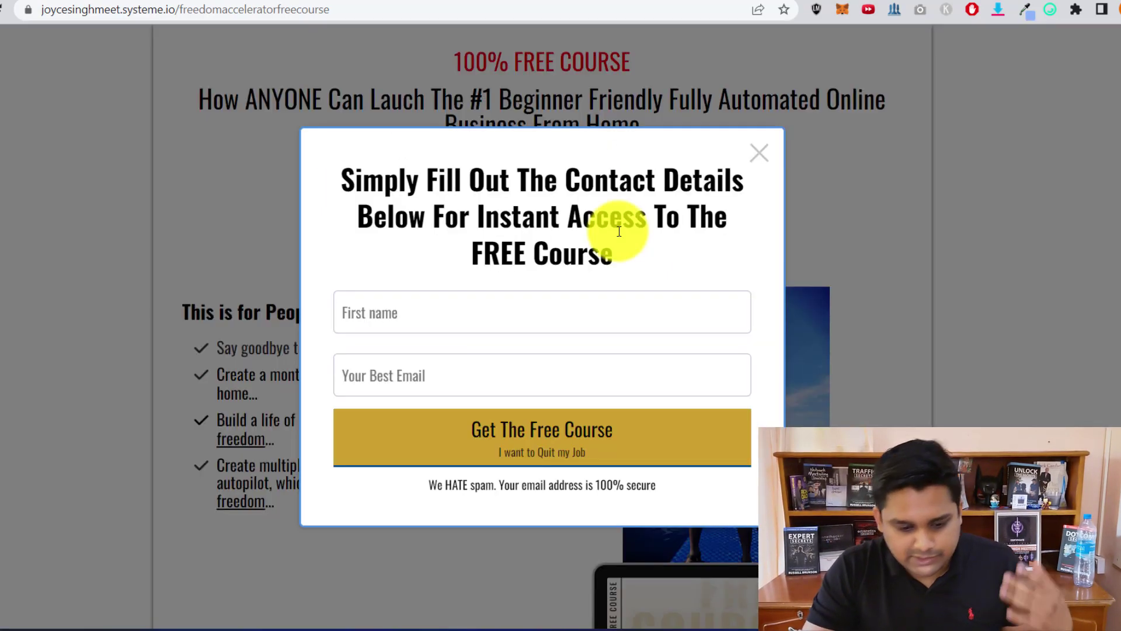
click(520, 318)
click(461, 363)
click(432, 379)
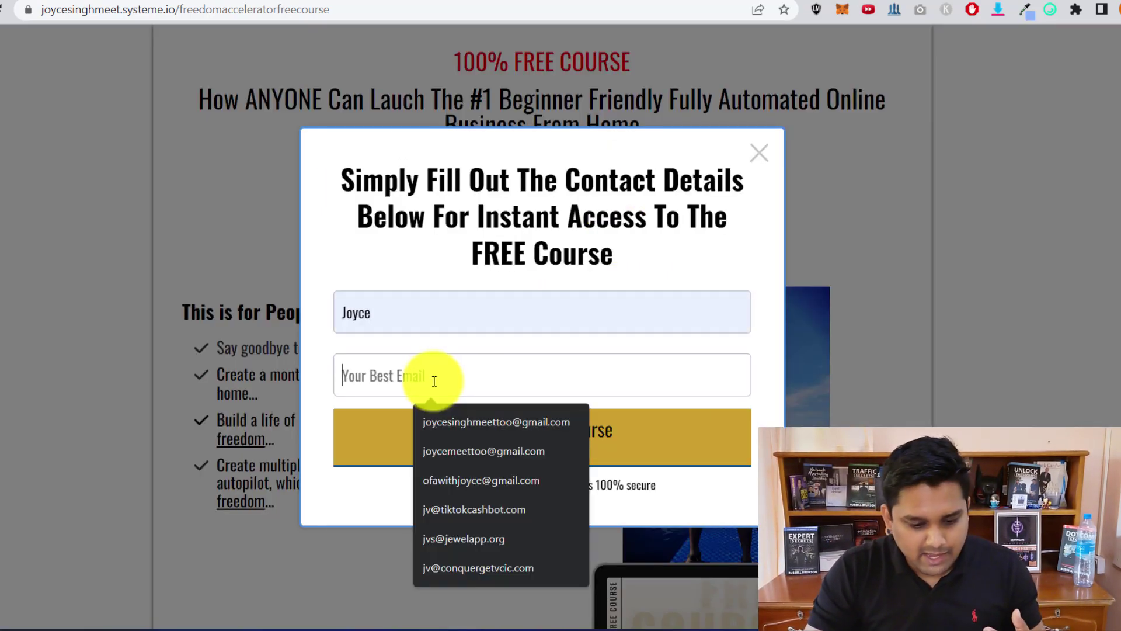
click(461, 449)
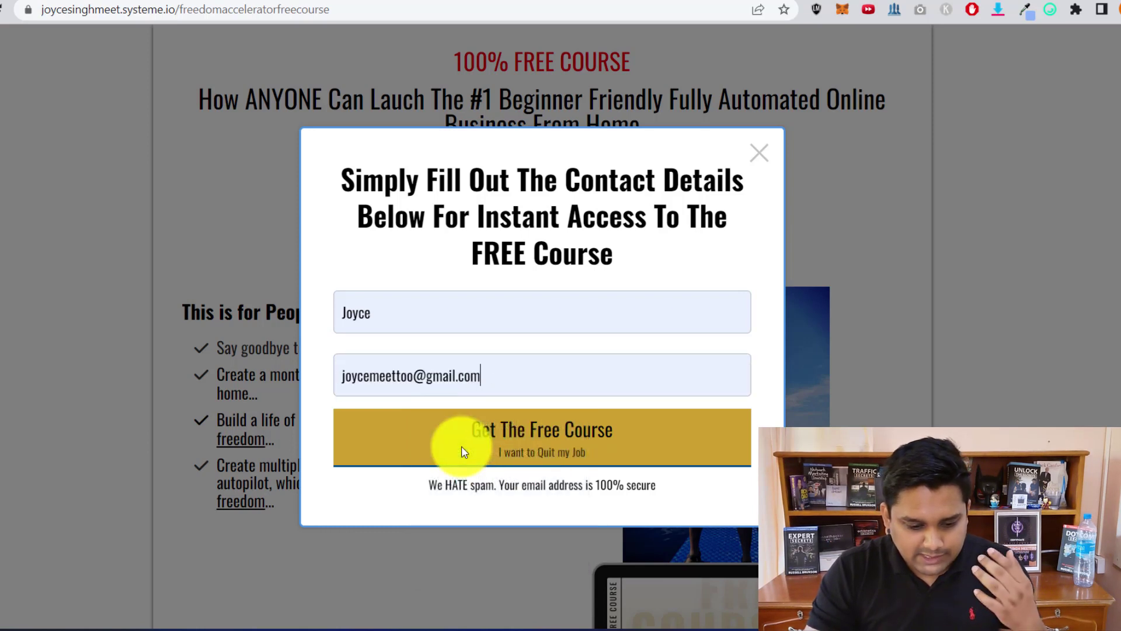
click(544, 449)
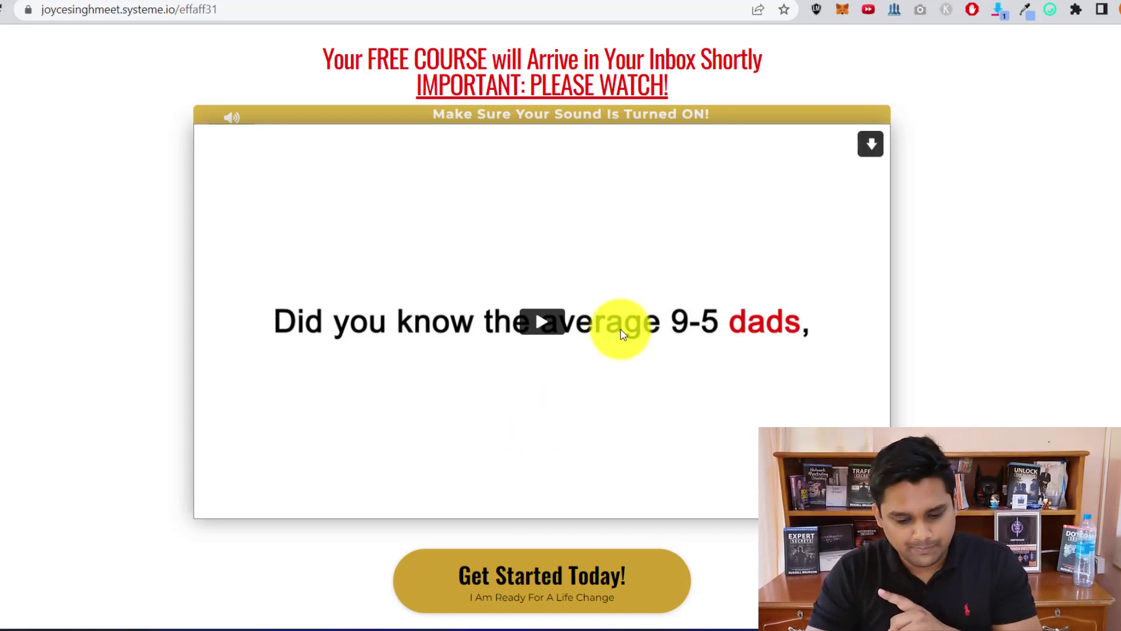
Review the thank-you page's video, call-to-action button and welcome text.
scroll(627, 327, down, 9)
scroll(629, 333, down, 2)
scroll(629, 344, up, 6)
scroll(633, 345, down, 4)
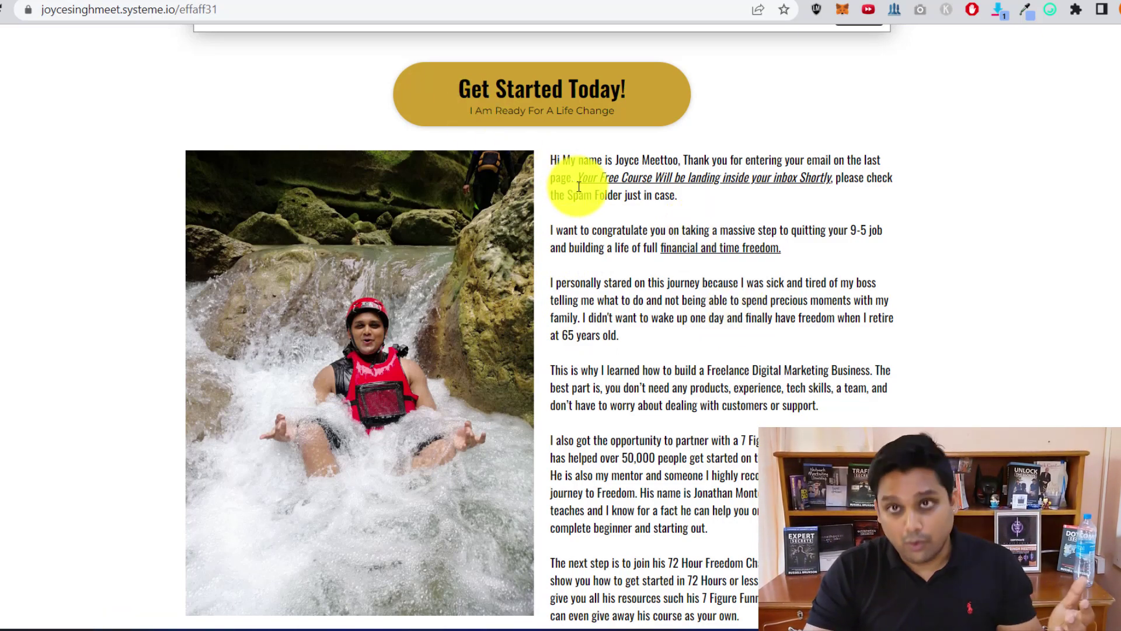
scroll(686, 218, up, 6)
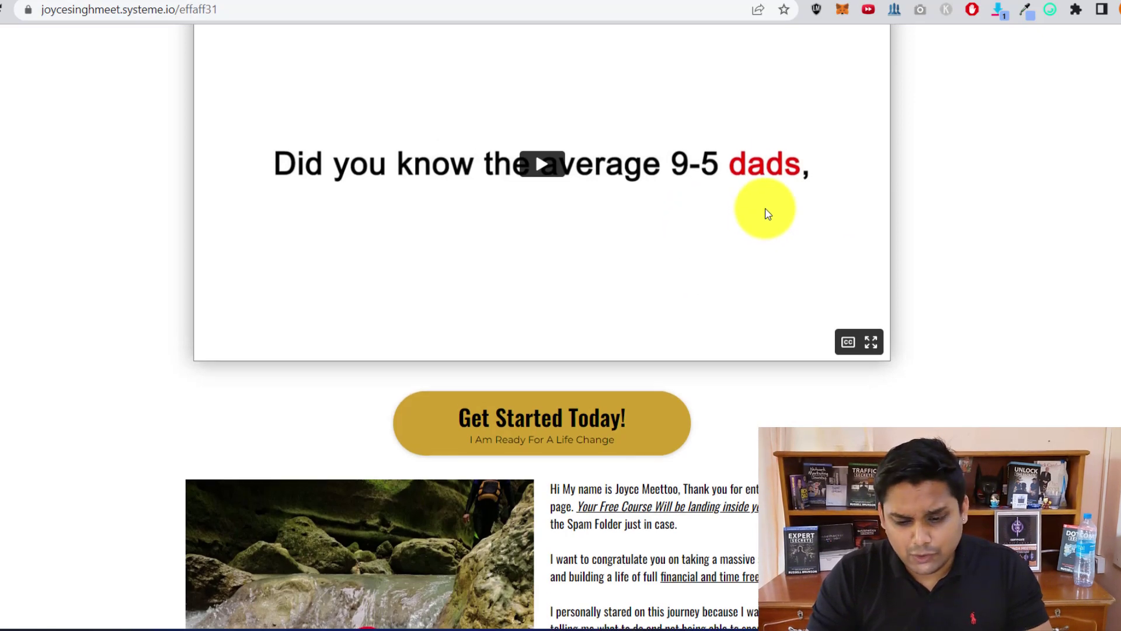
scroll(754, 204, up, 3)
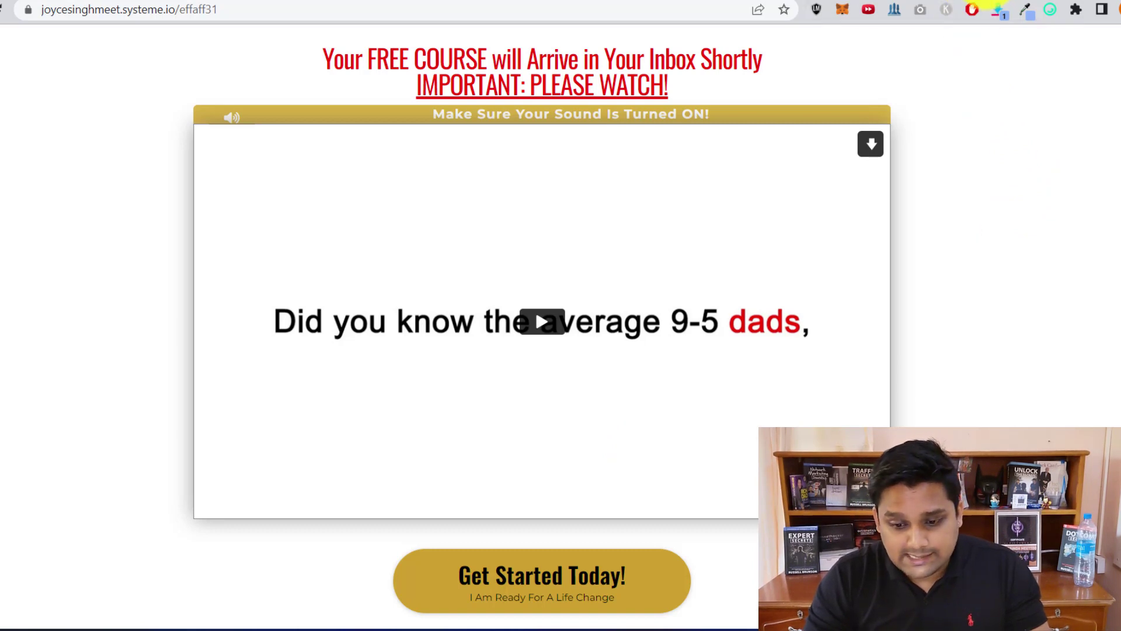
Open a new browser tab.
key(ctrl+t)
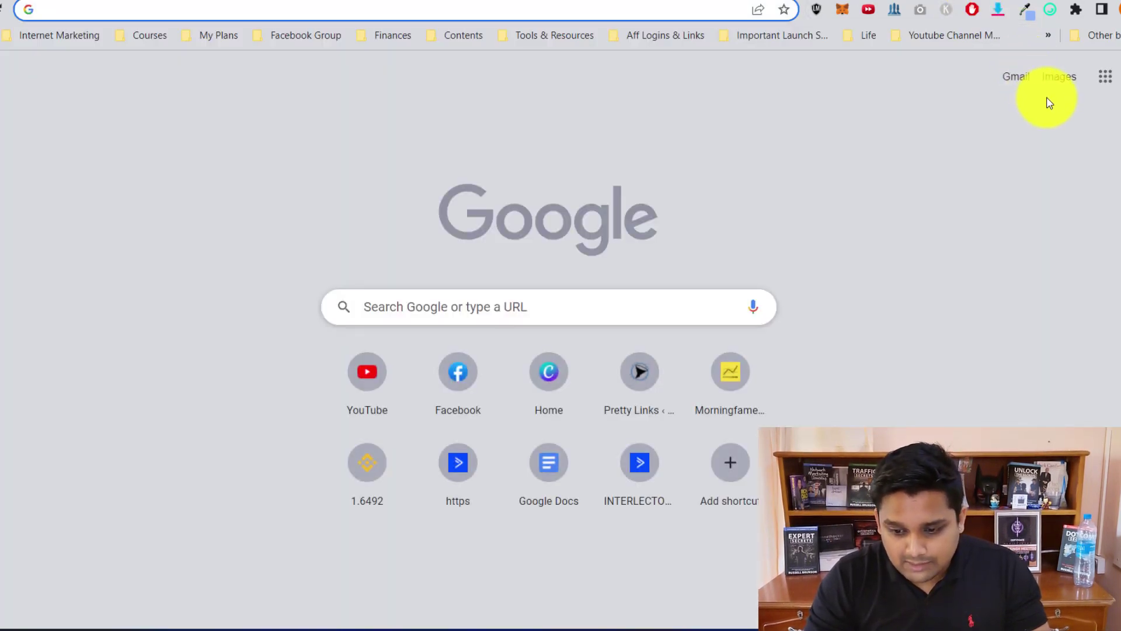